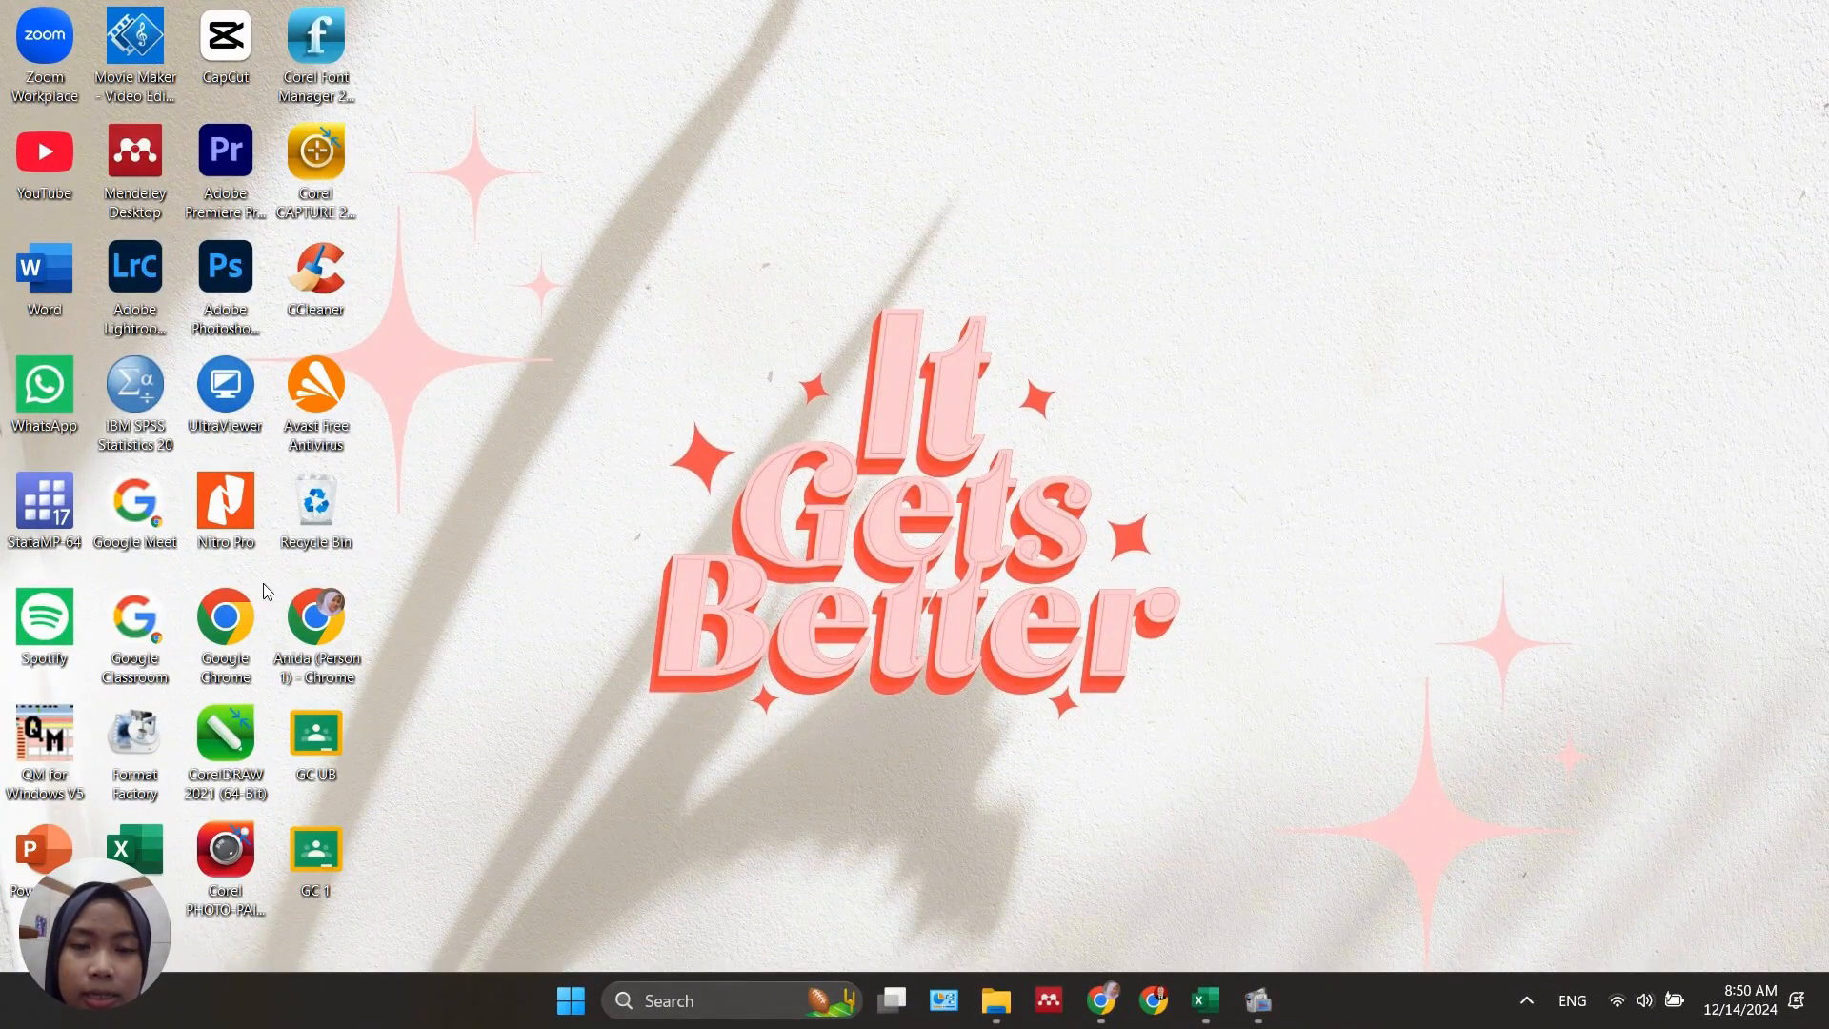
- Launch Stata/MP 17 from the desktop, allowing it to run, and start an Excel spreadsheet import
double_click(19, 520)
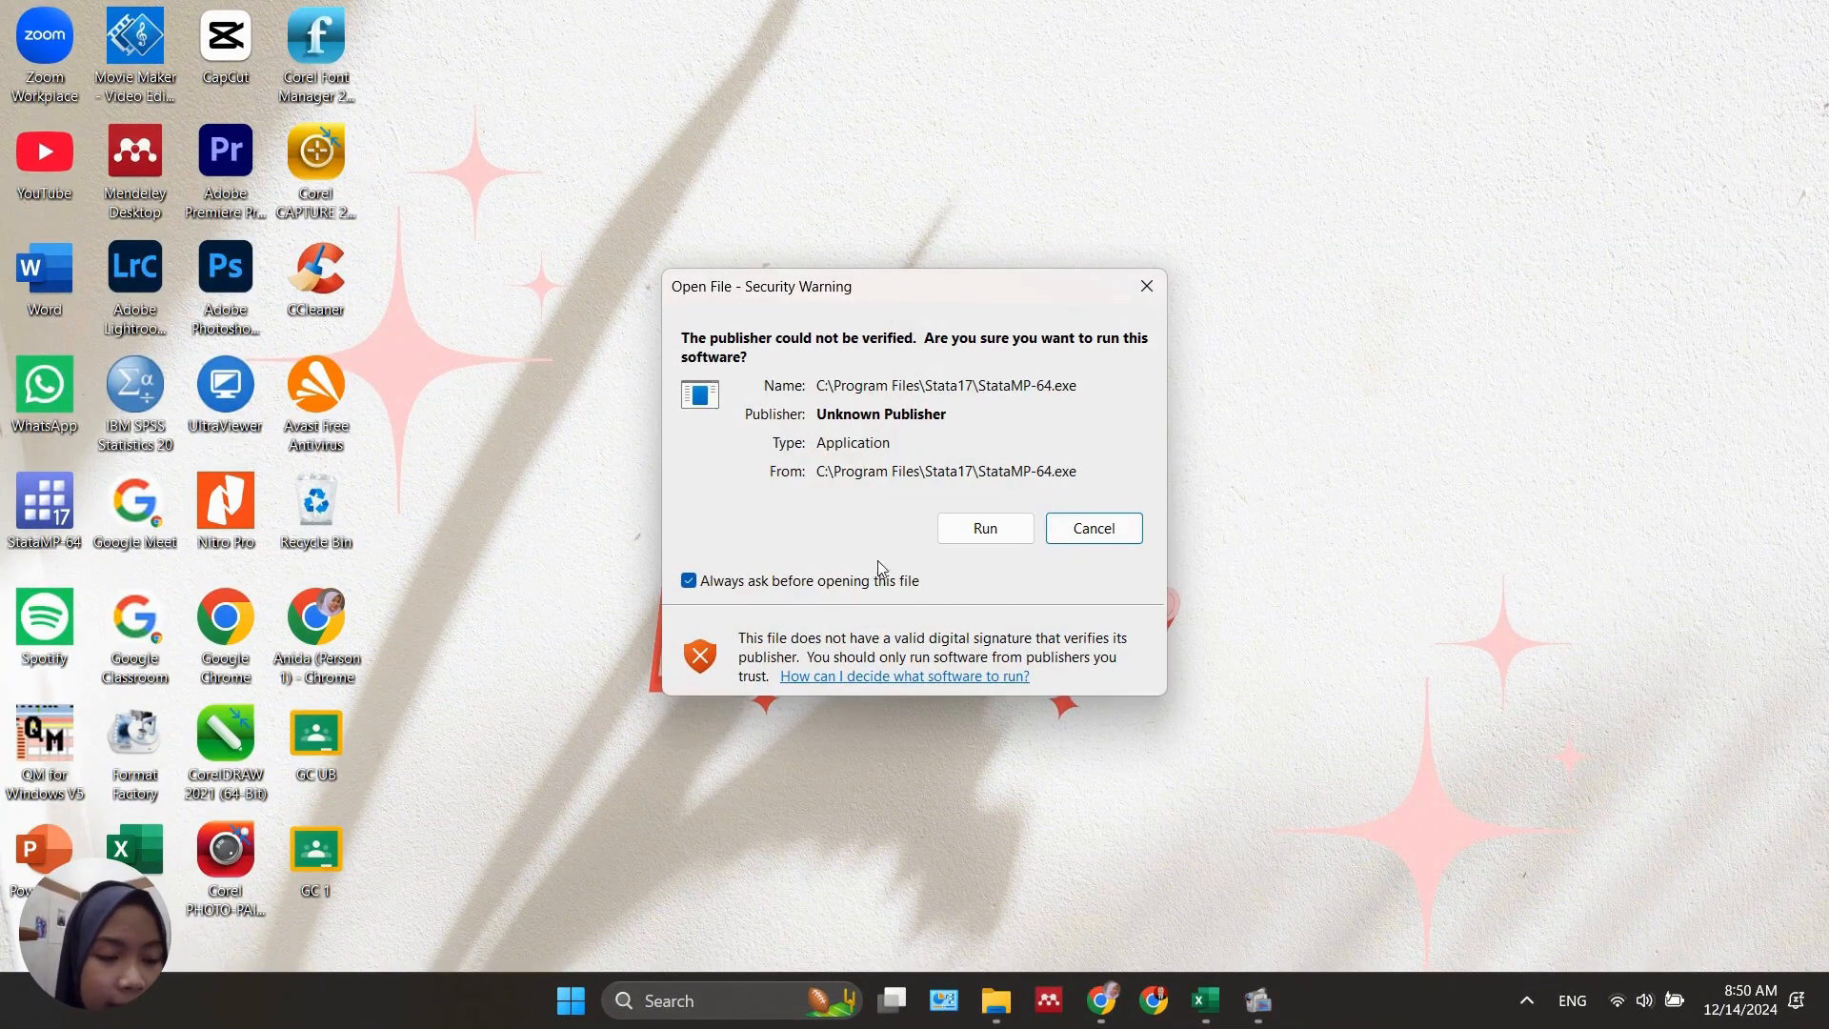
click(955, 534)
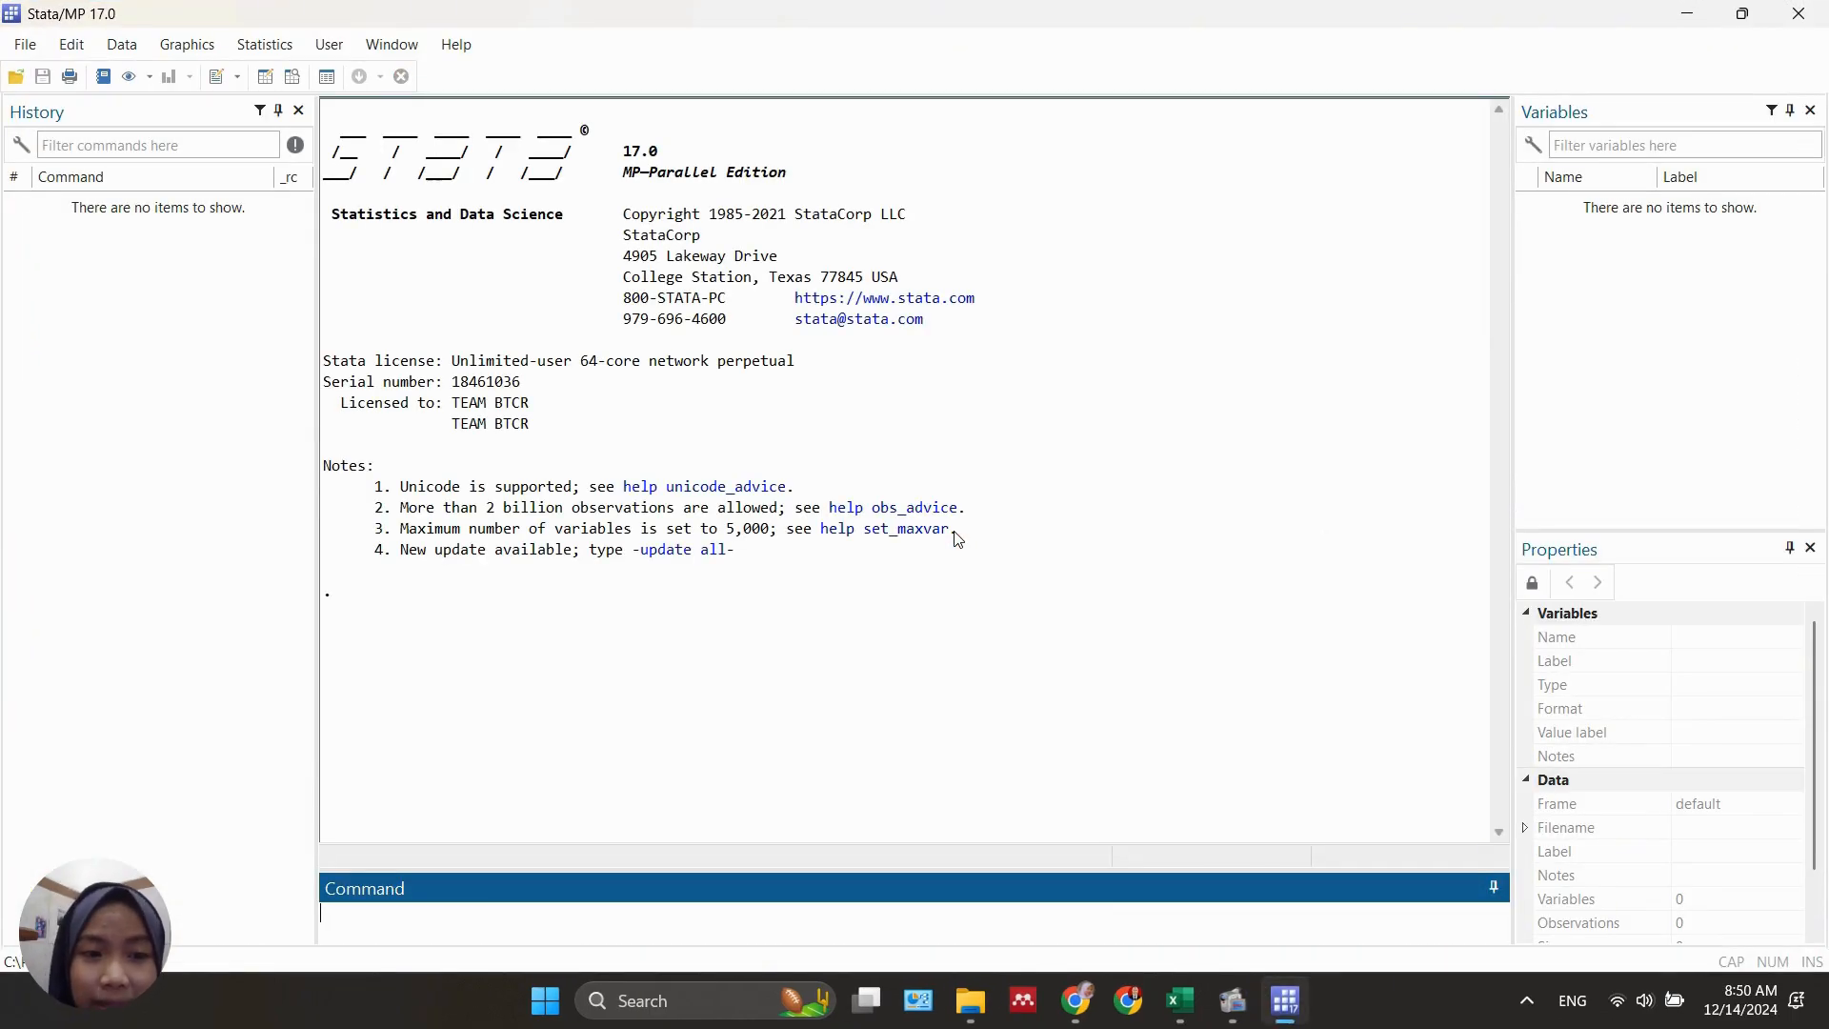
click(25, 44)
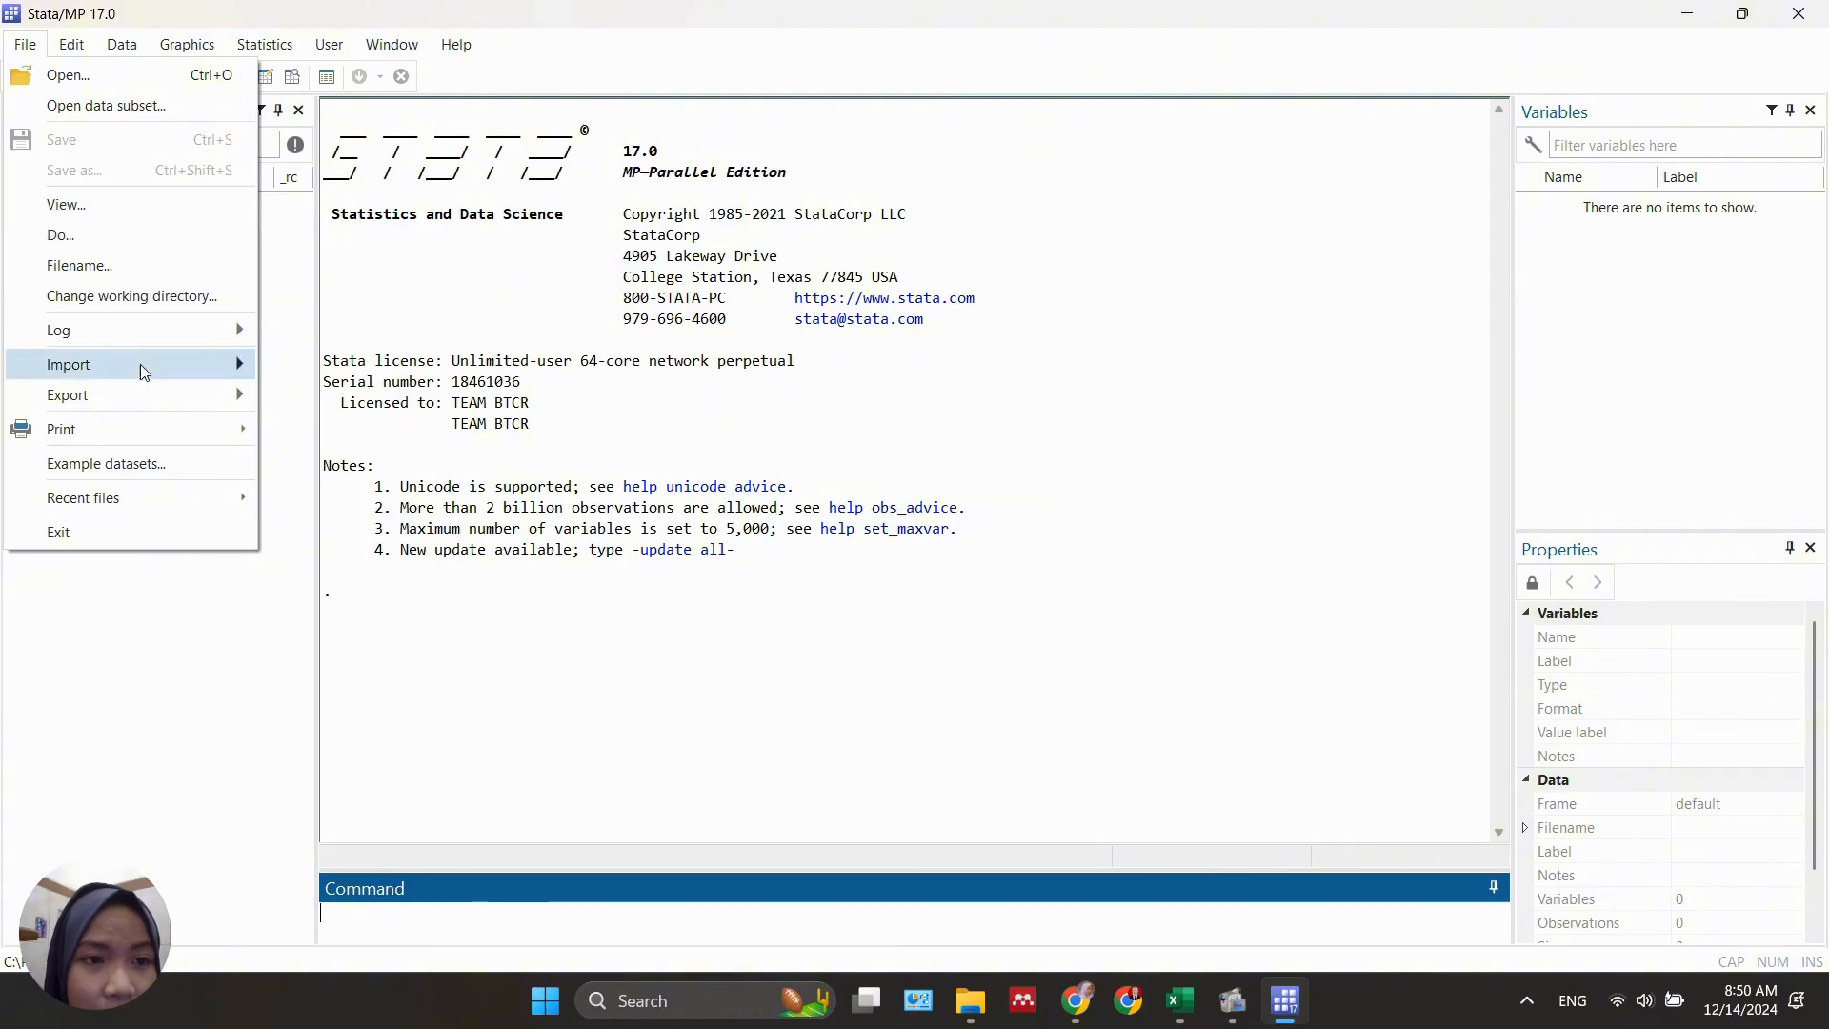
mouse_move(143, 364)
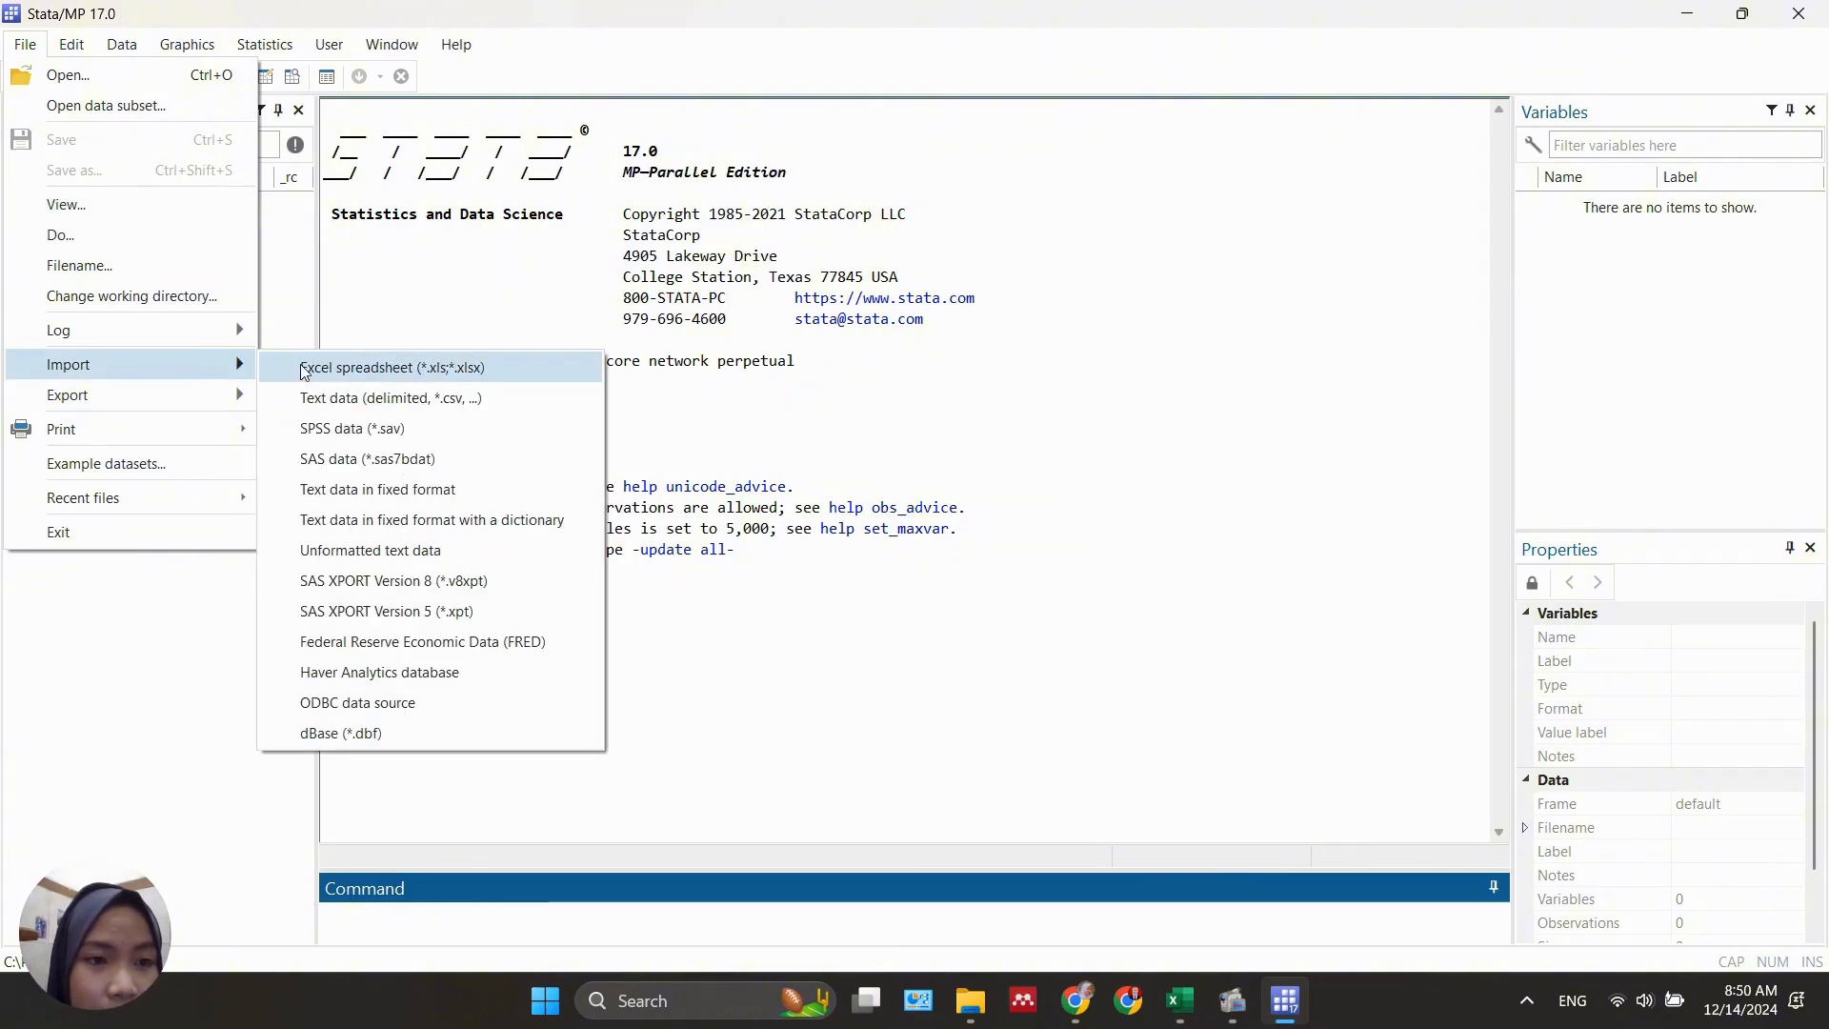
click(303, 369)
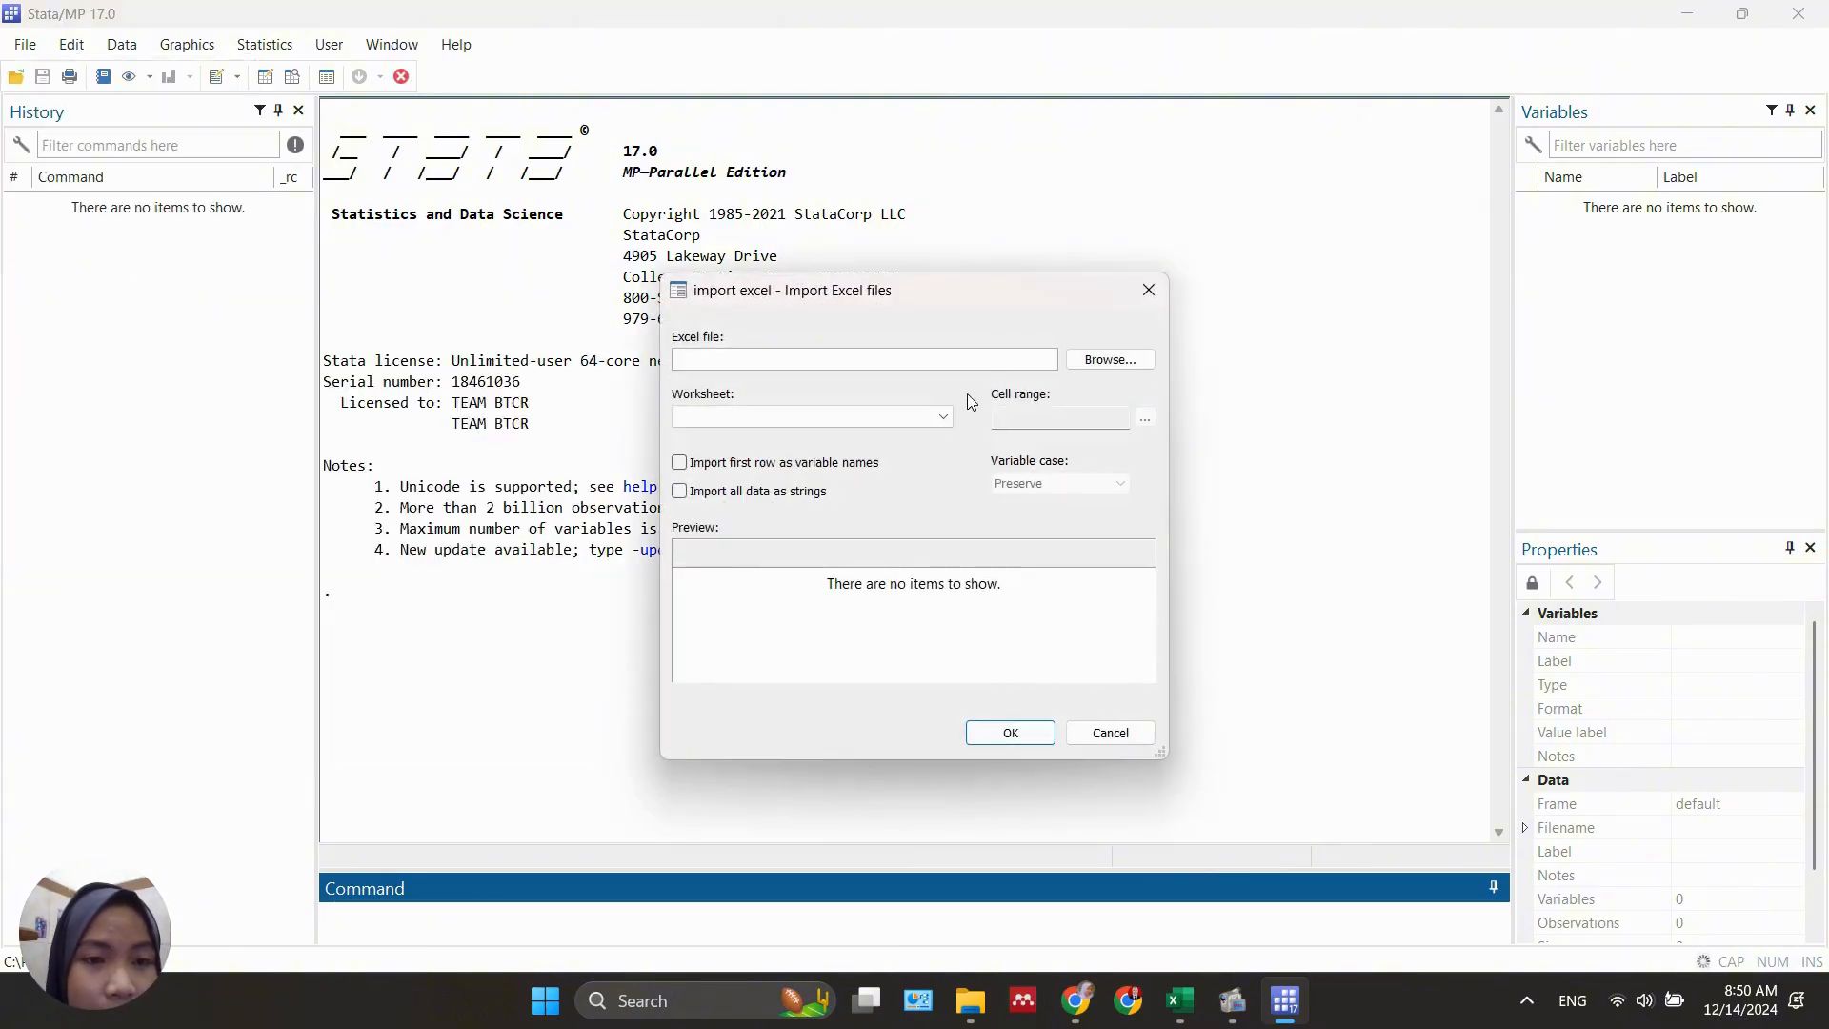
- Import Sheet1 of the workbook Harga Diskon Penjualan from the METKUAN folder, using the first row as variable names
click(1111, 362)
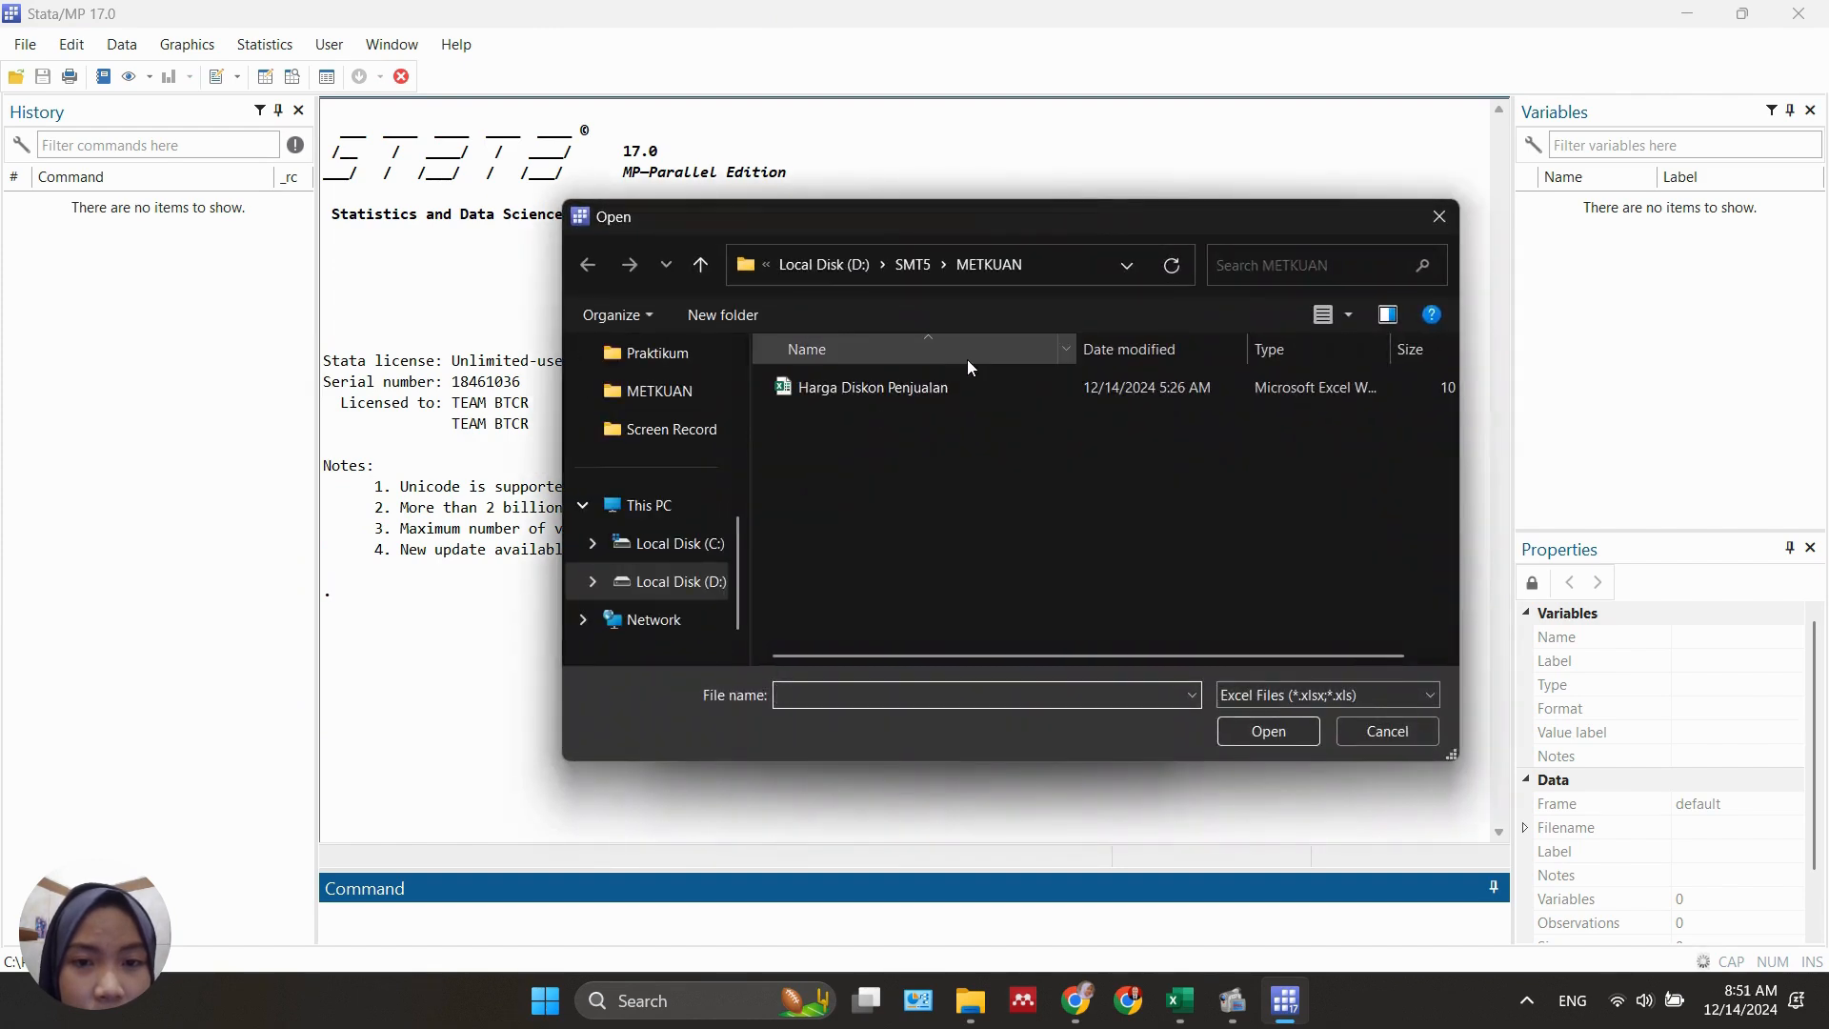
click(968, 382)
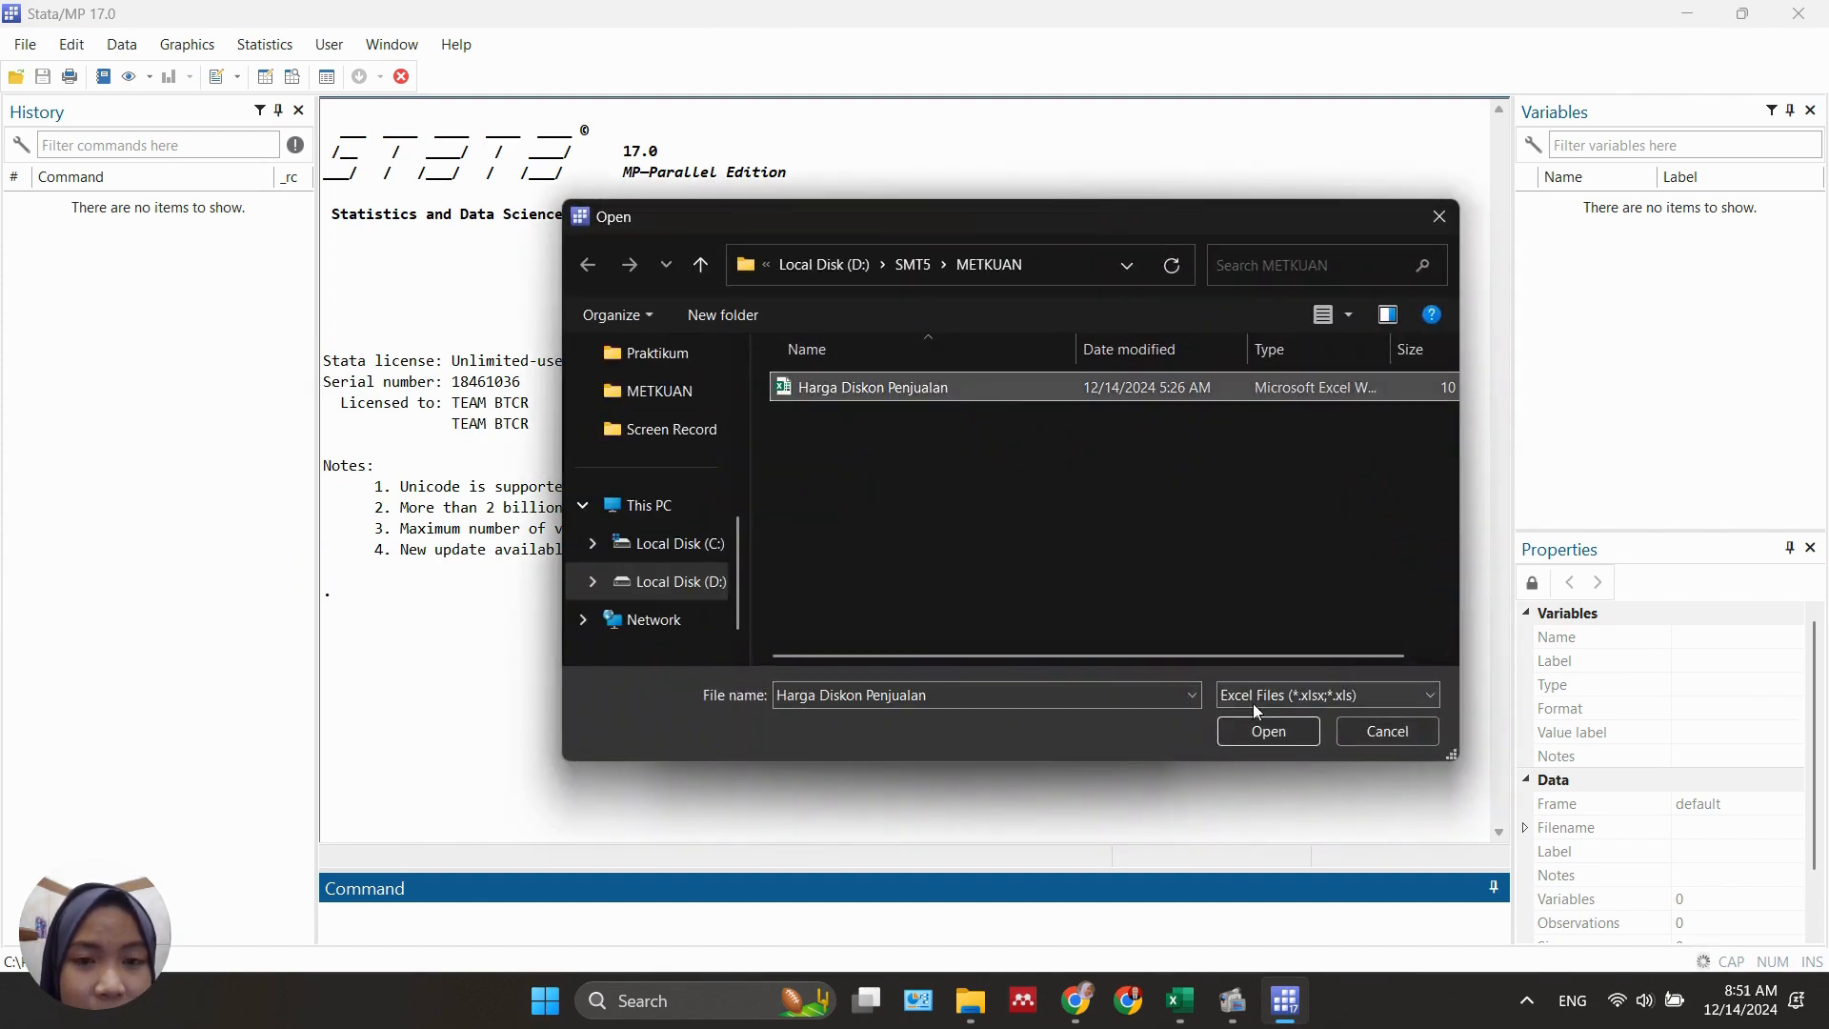
click(1254, 730)
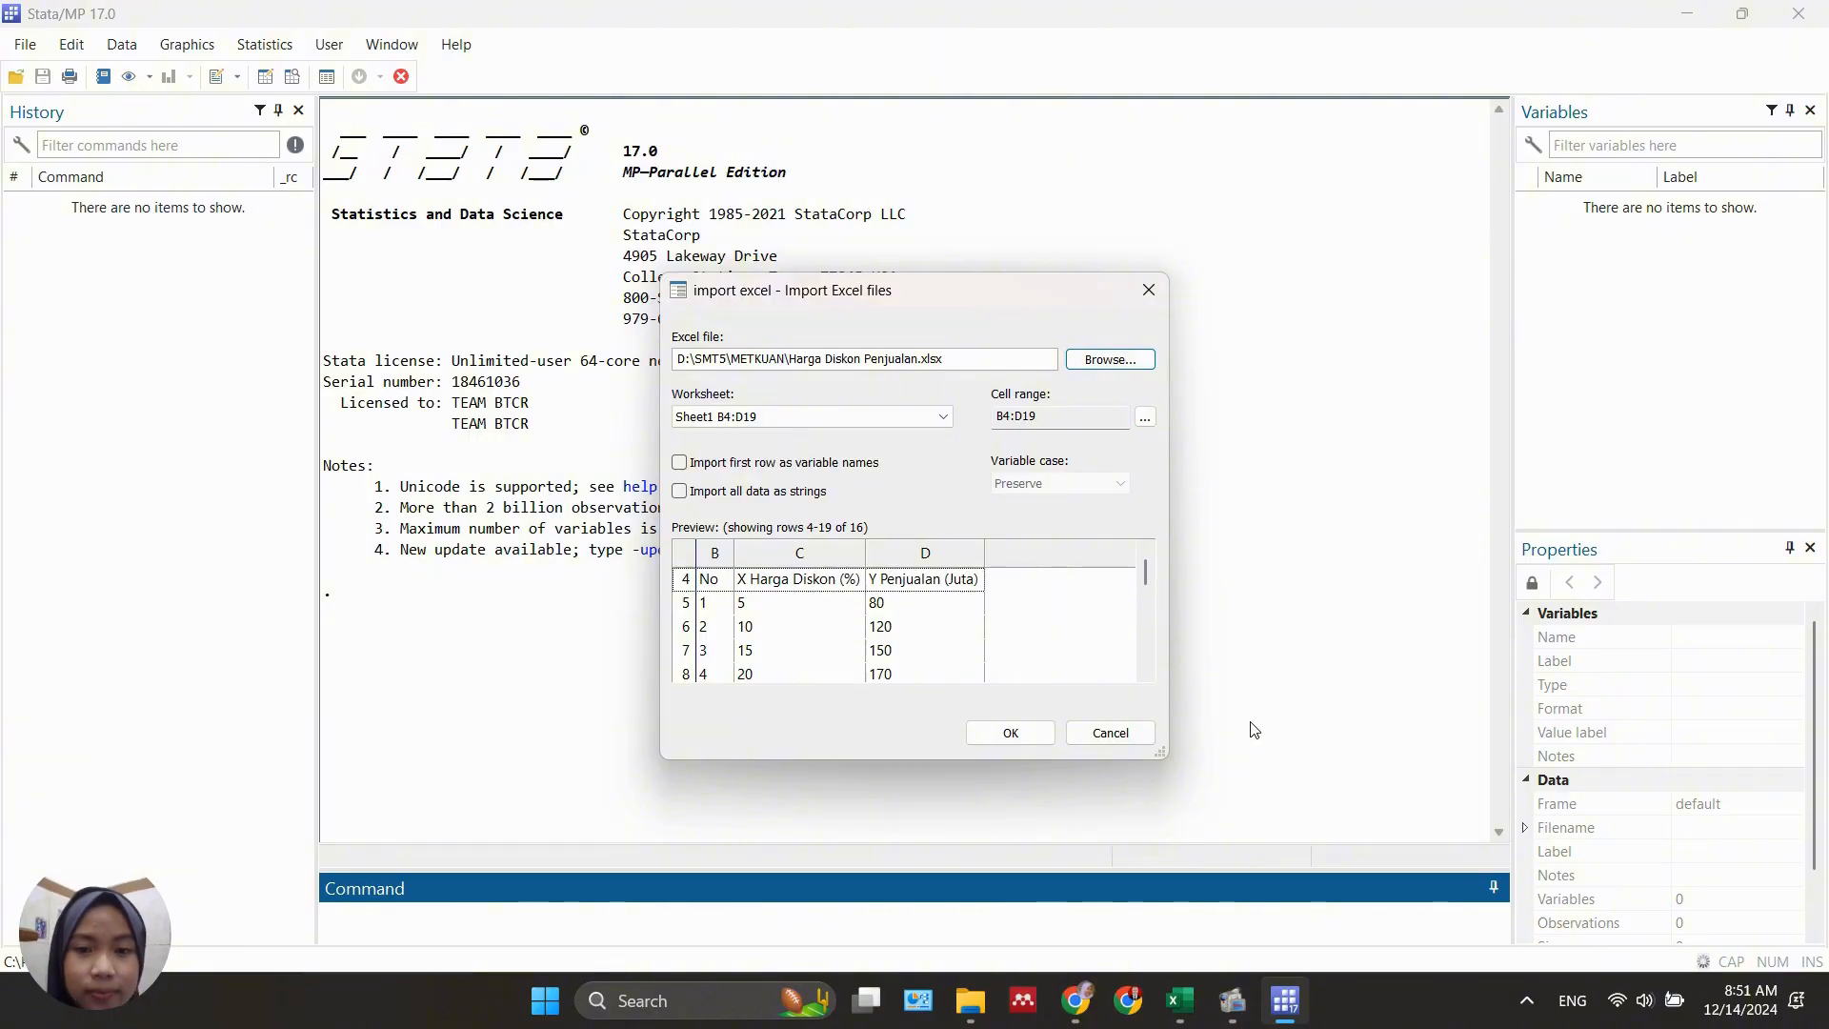
click(680, 463)
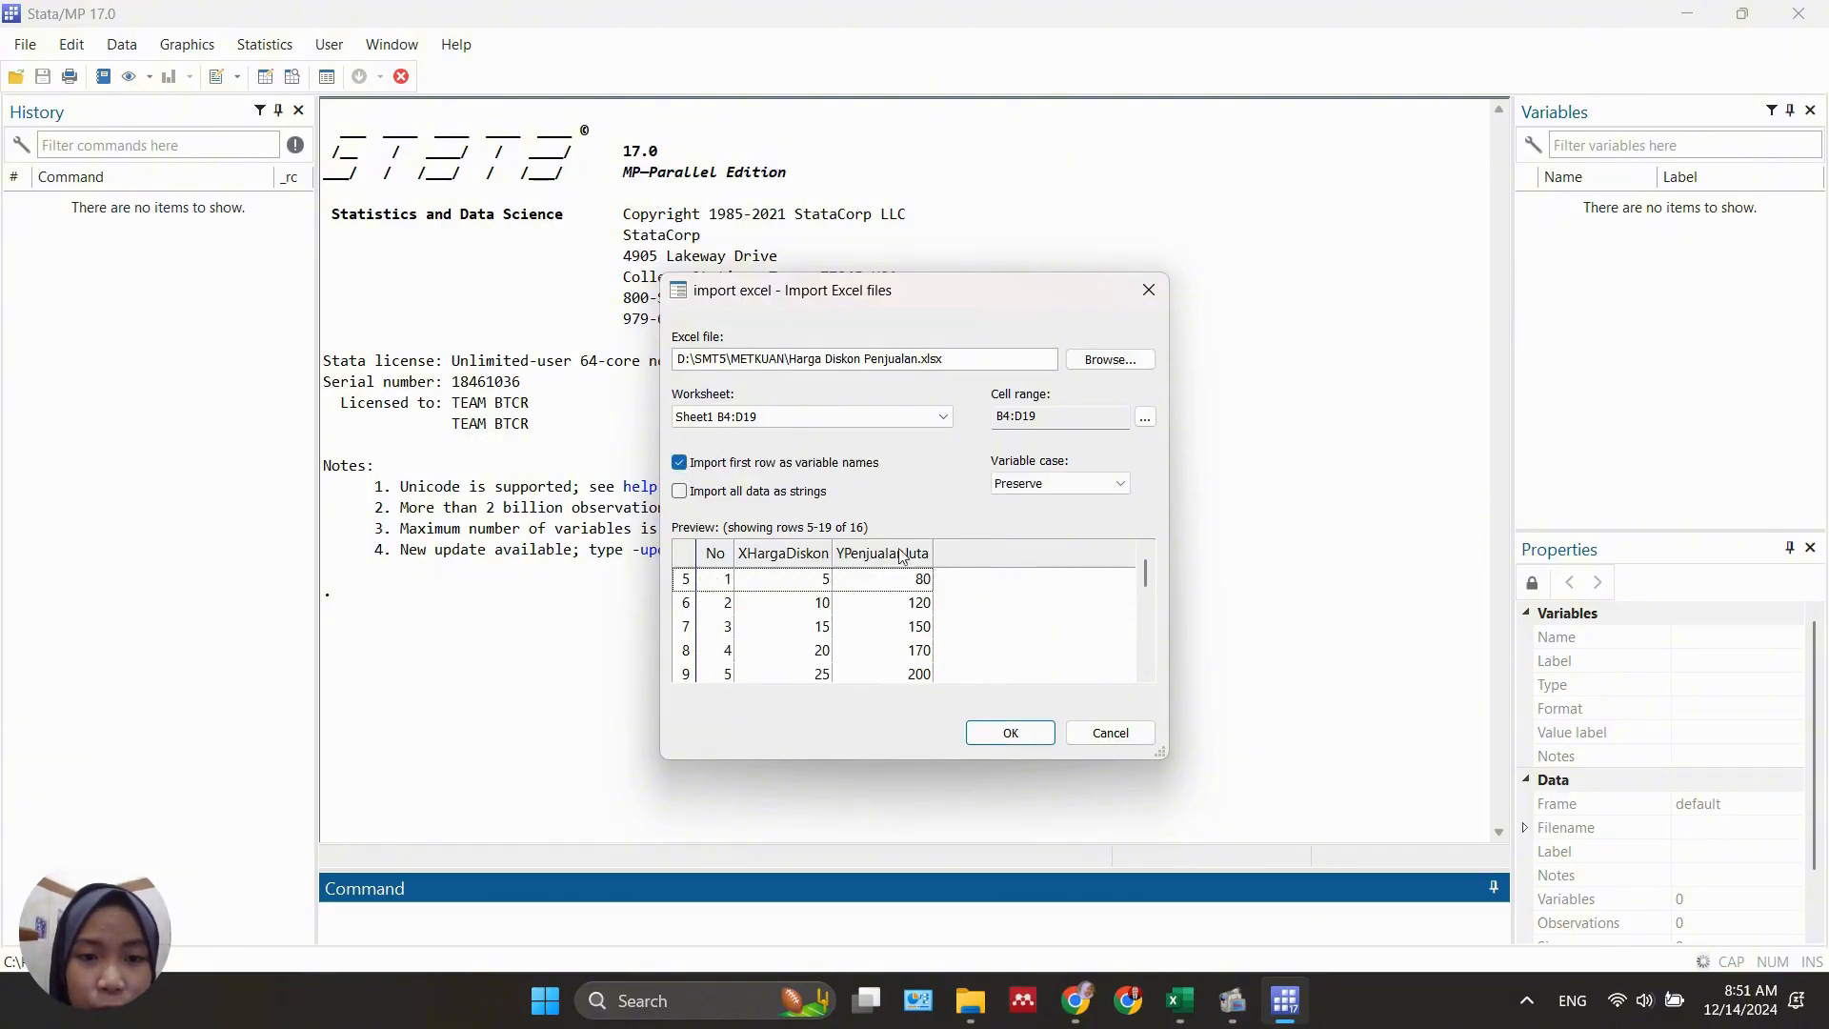
click(1012, 733)
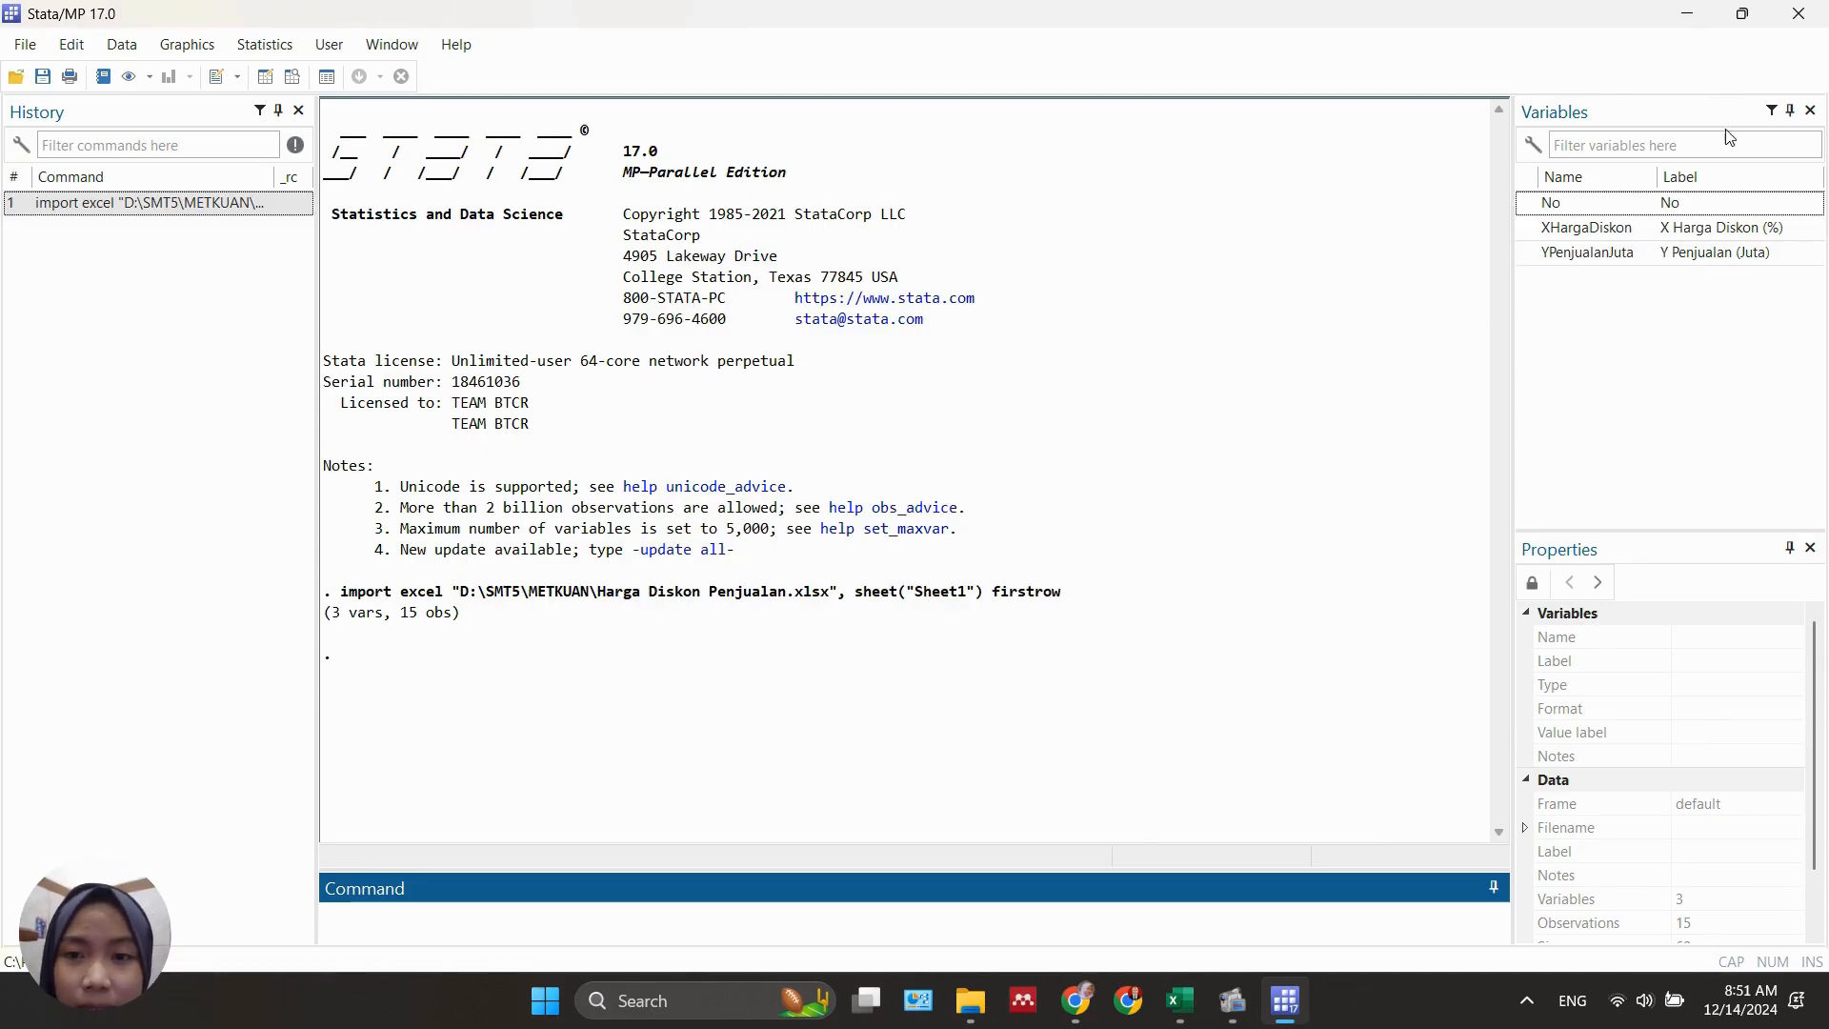
- Rename the variable XHargaDiskon to X
click(1693, 234)
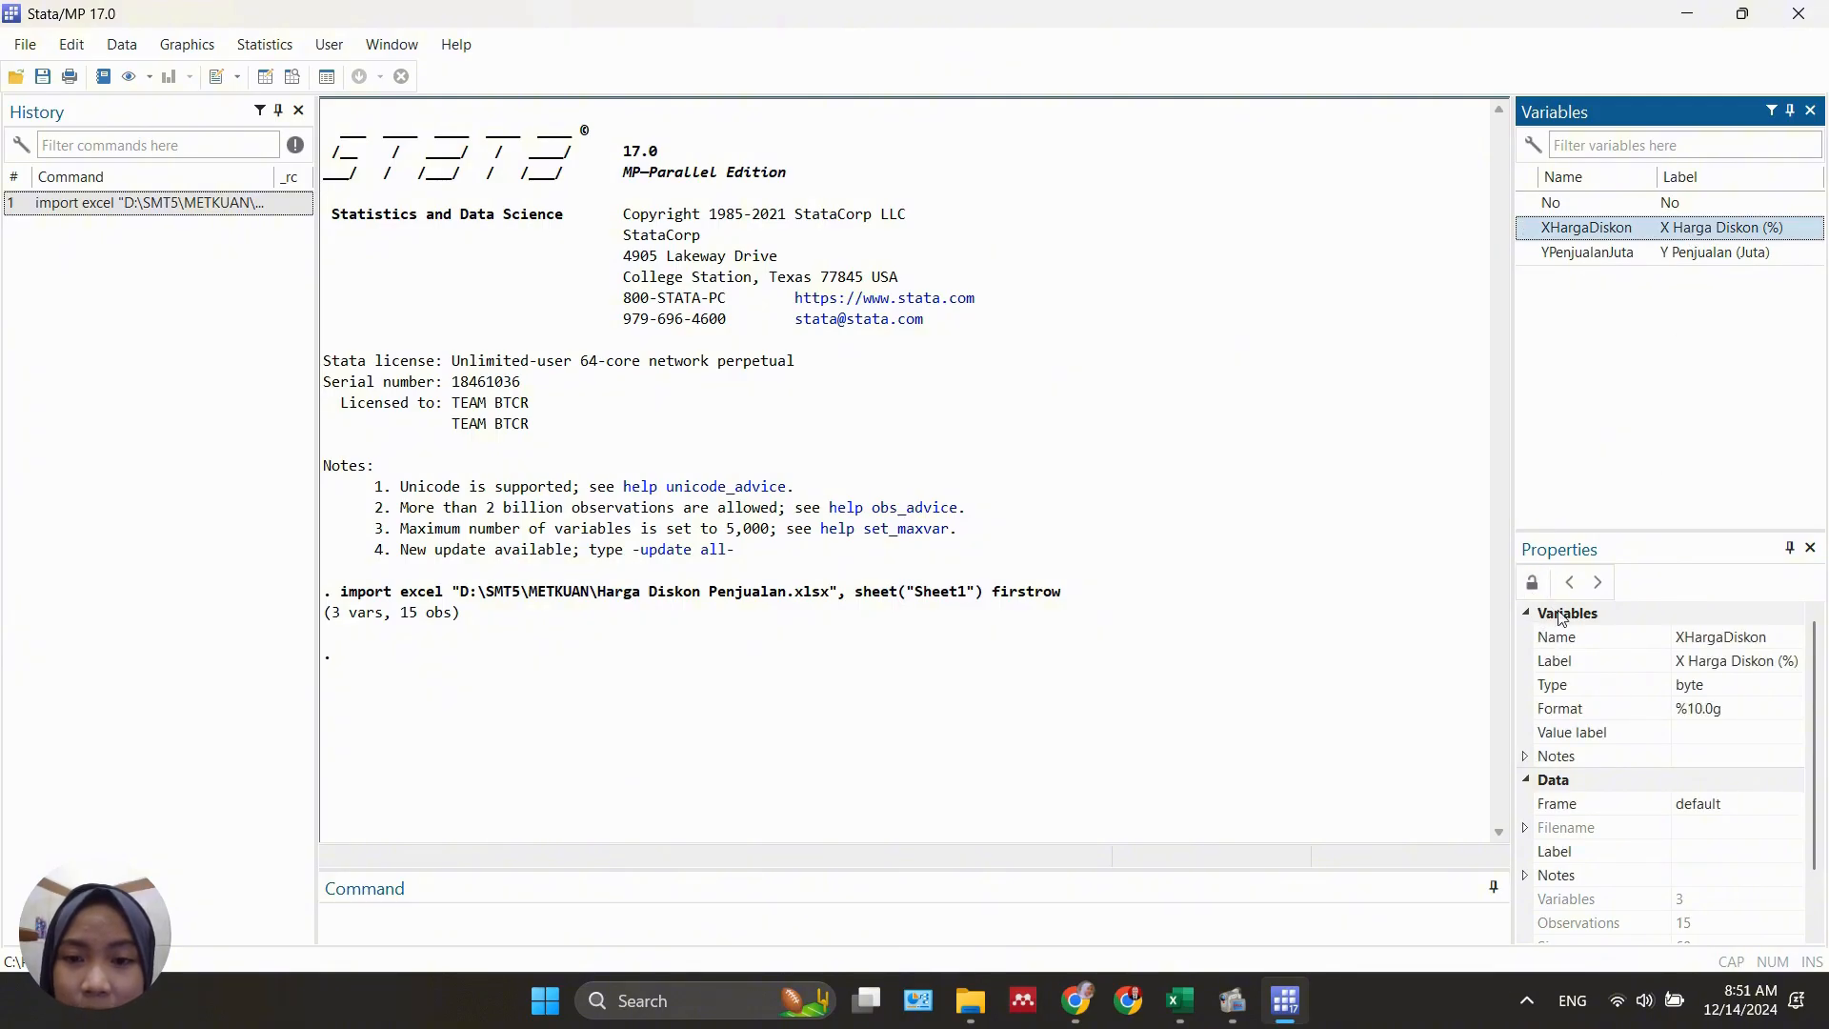
click(1723, 640)
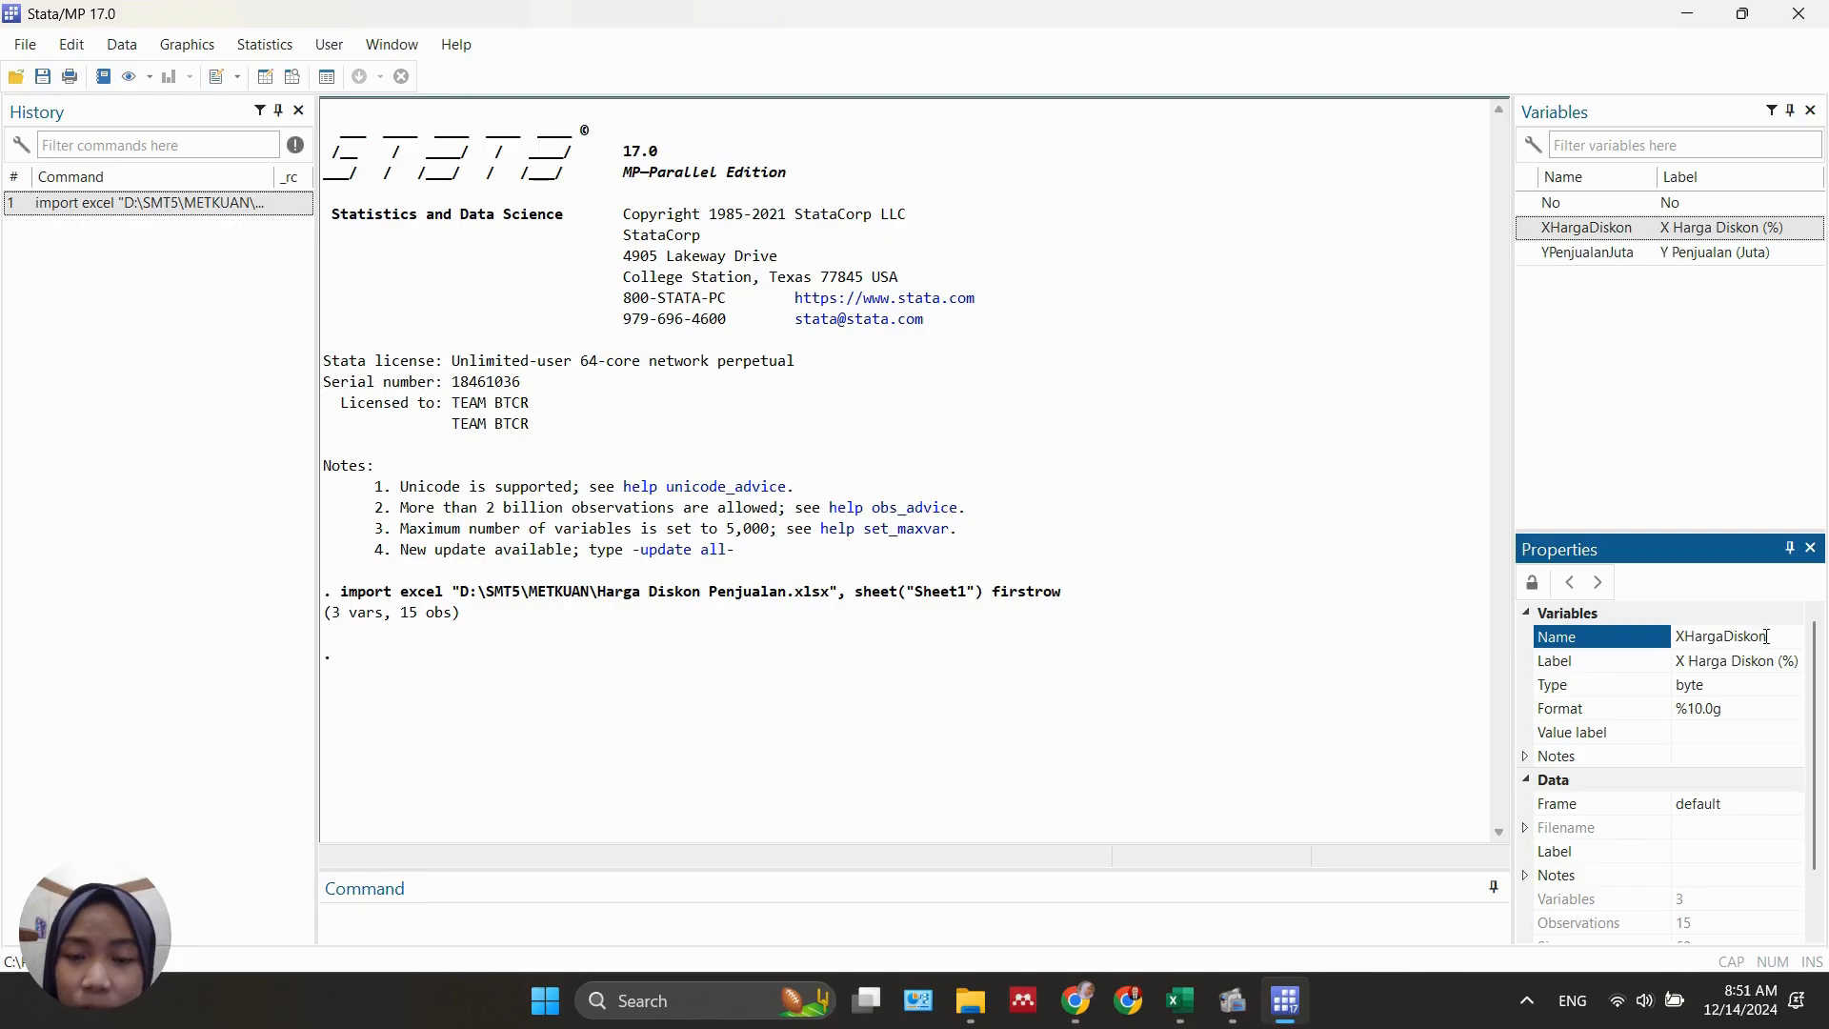
key(BackSpace)
key(BackSpace)
key(BackSpace)
key(BackSpace)
key(BackSpace)
key(BackSpace)
key(BackSpace)
key(BackSpace)
key(BackSpace)
key(BackSpace)
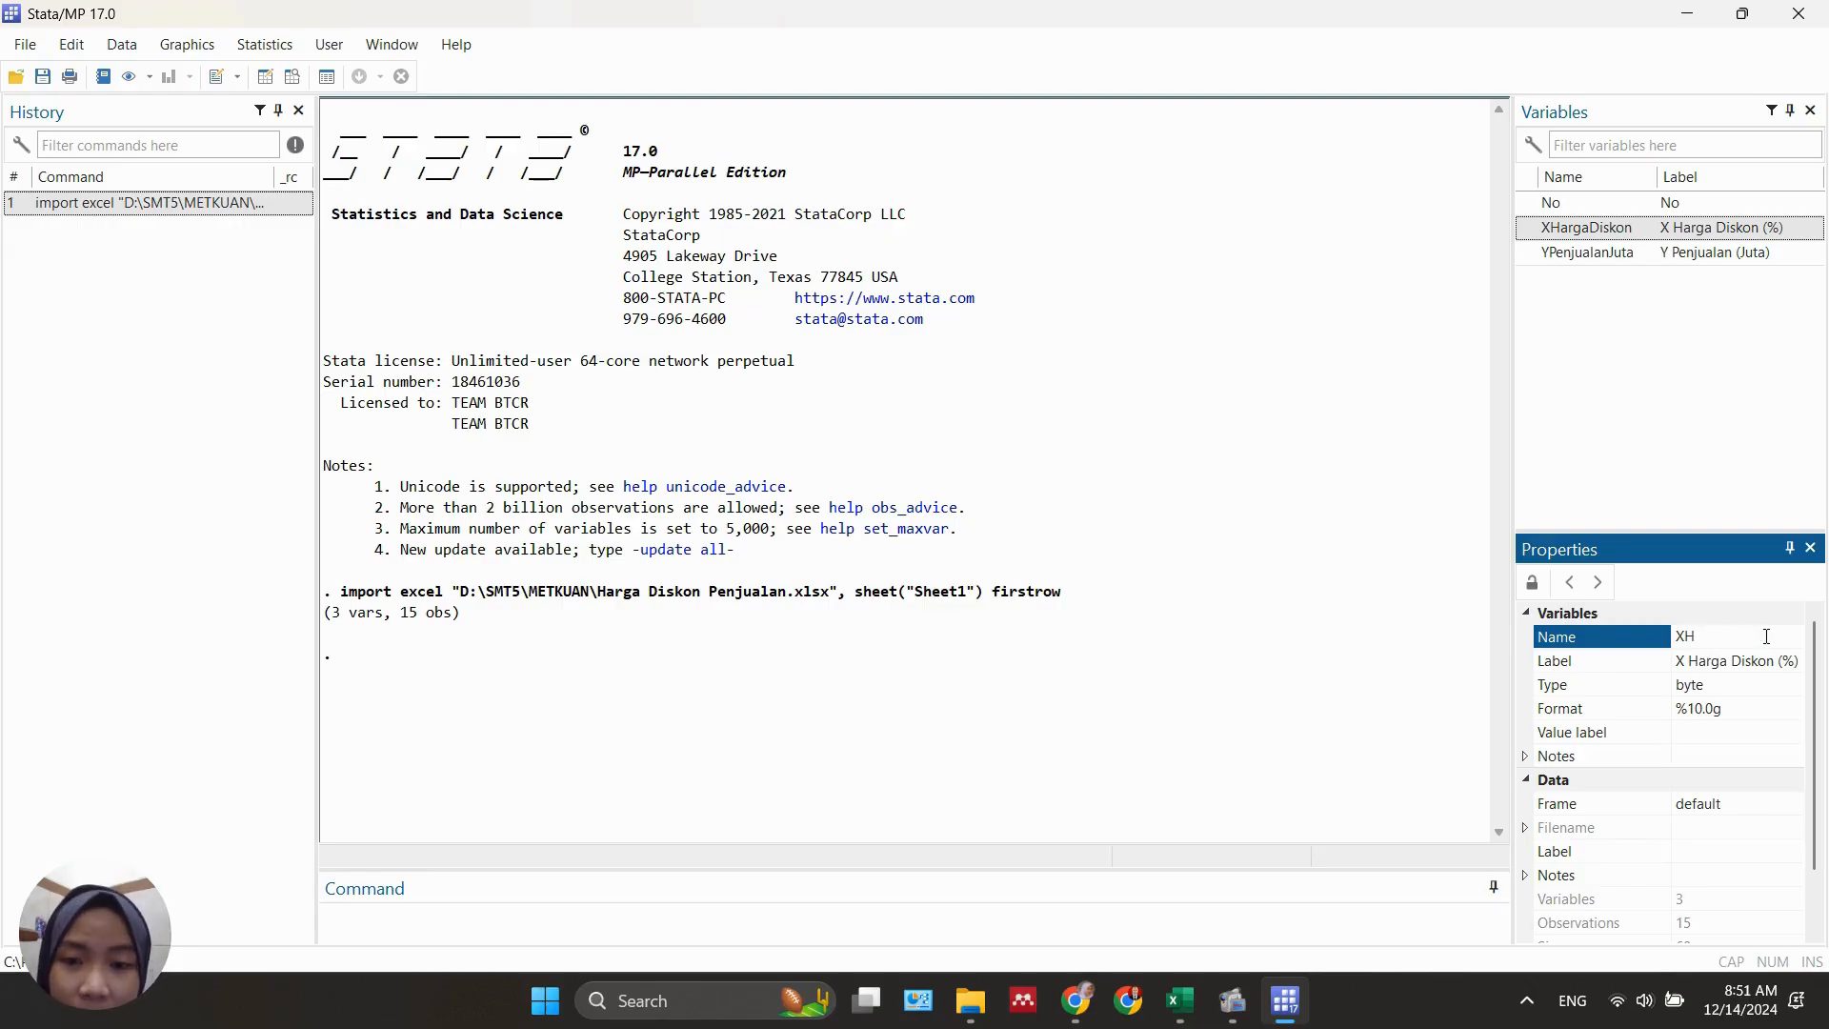
key(BackSpace)
- Change the label of variable X to "Harga Diskon (%)"
click(1761, 660)
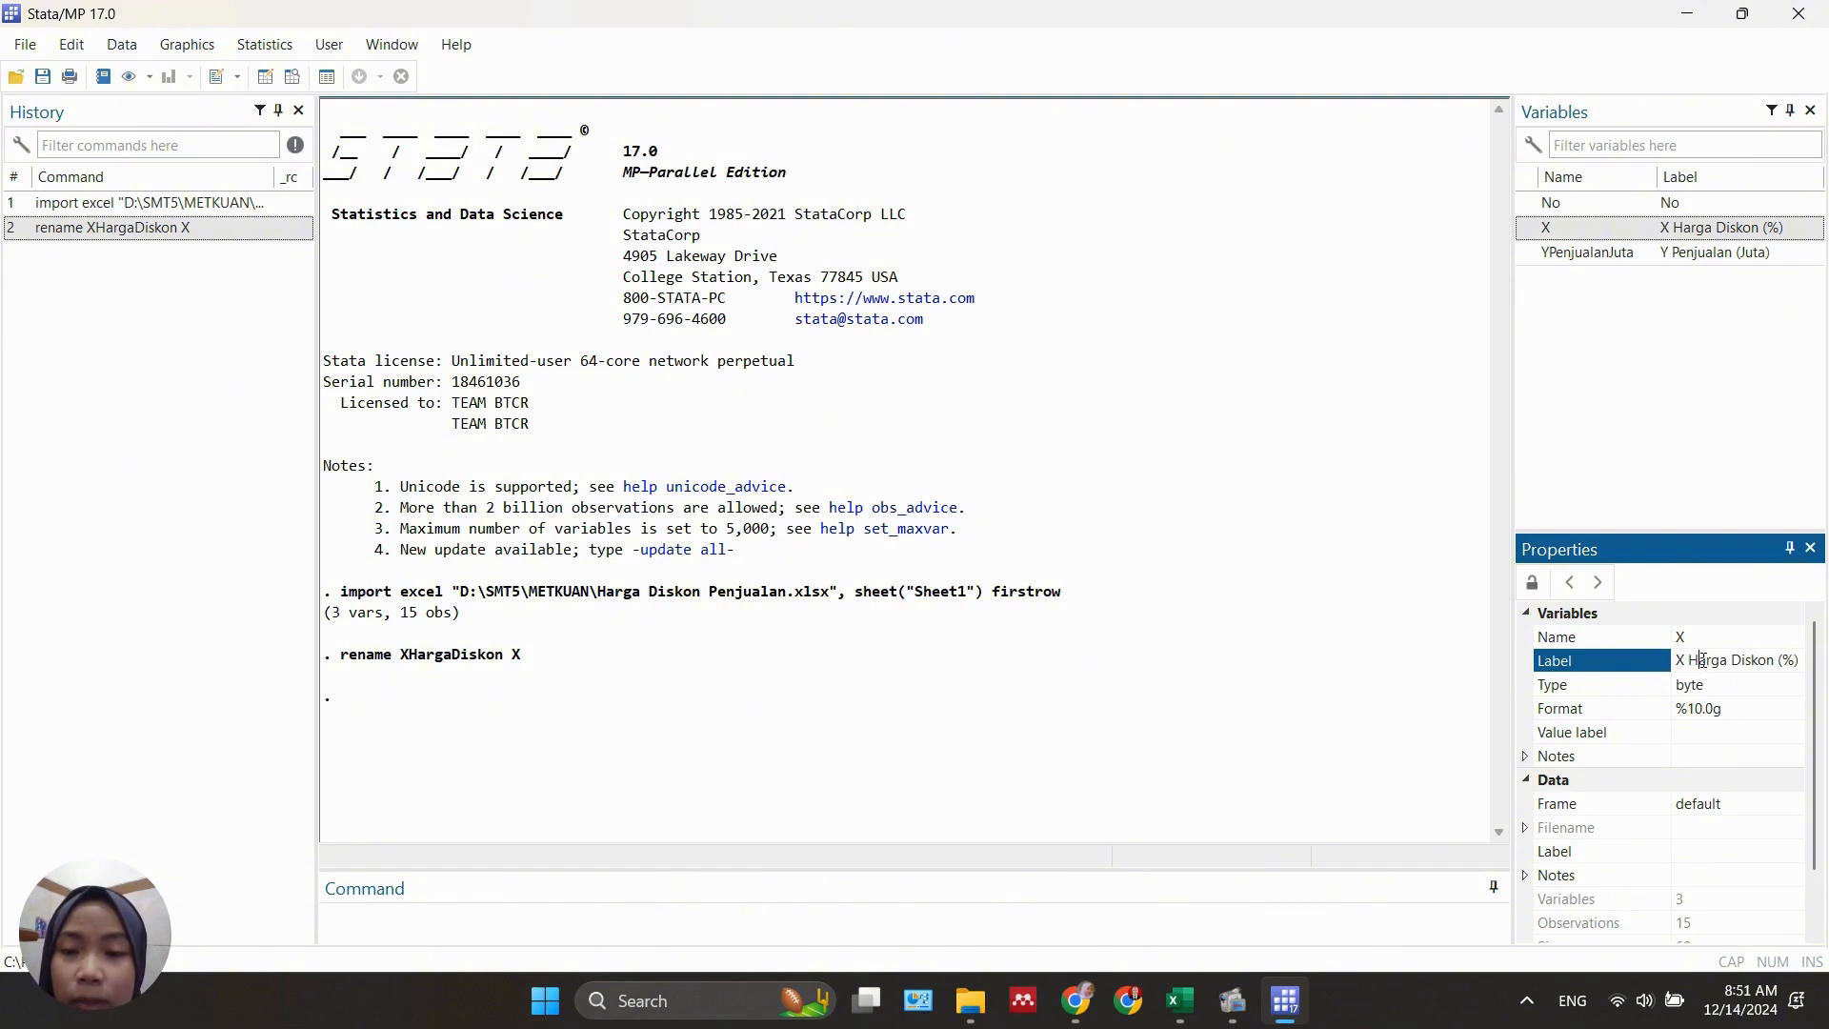
key(BackSpace)
key(BackSpace)
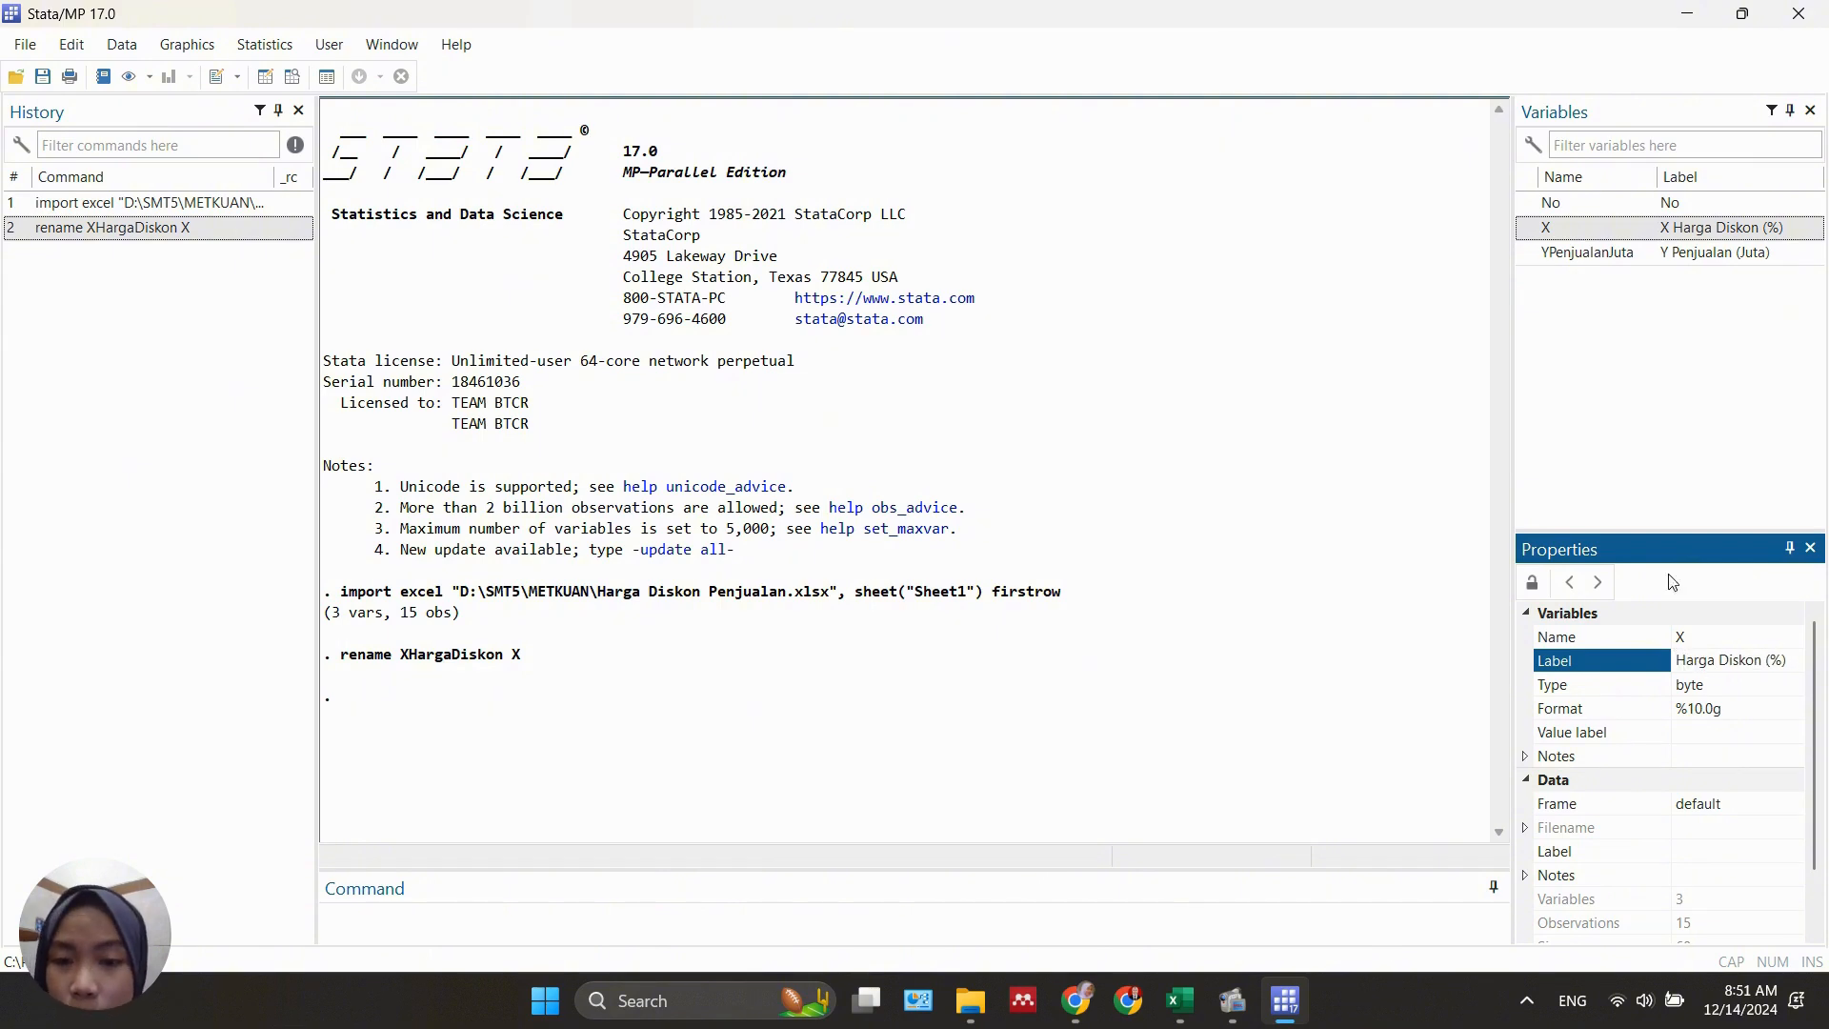
- Rename the variable YPenjualanJuta to Y
click(1655, 259)
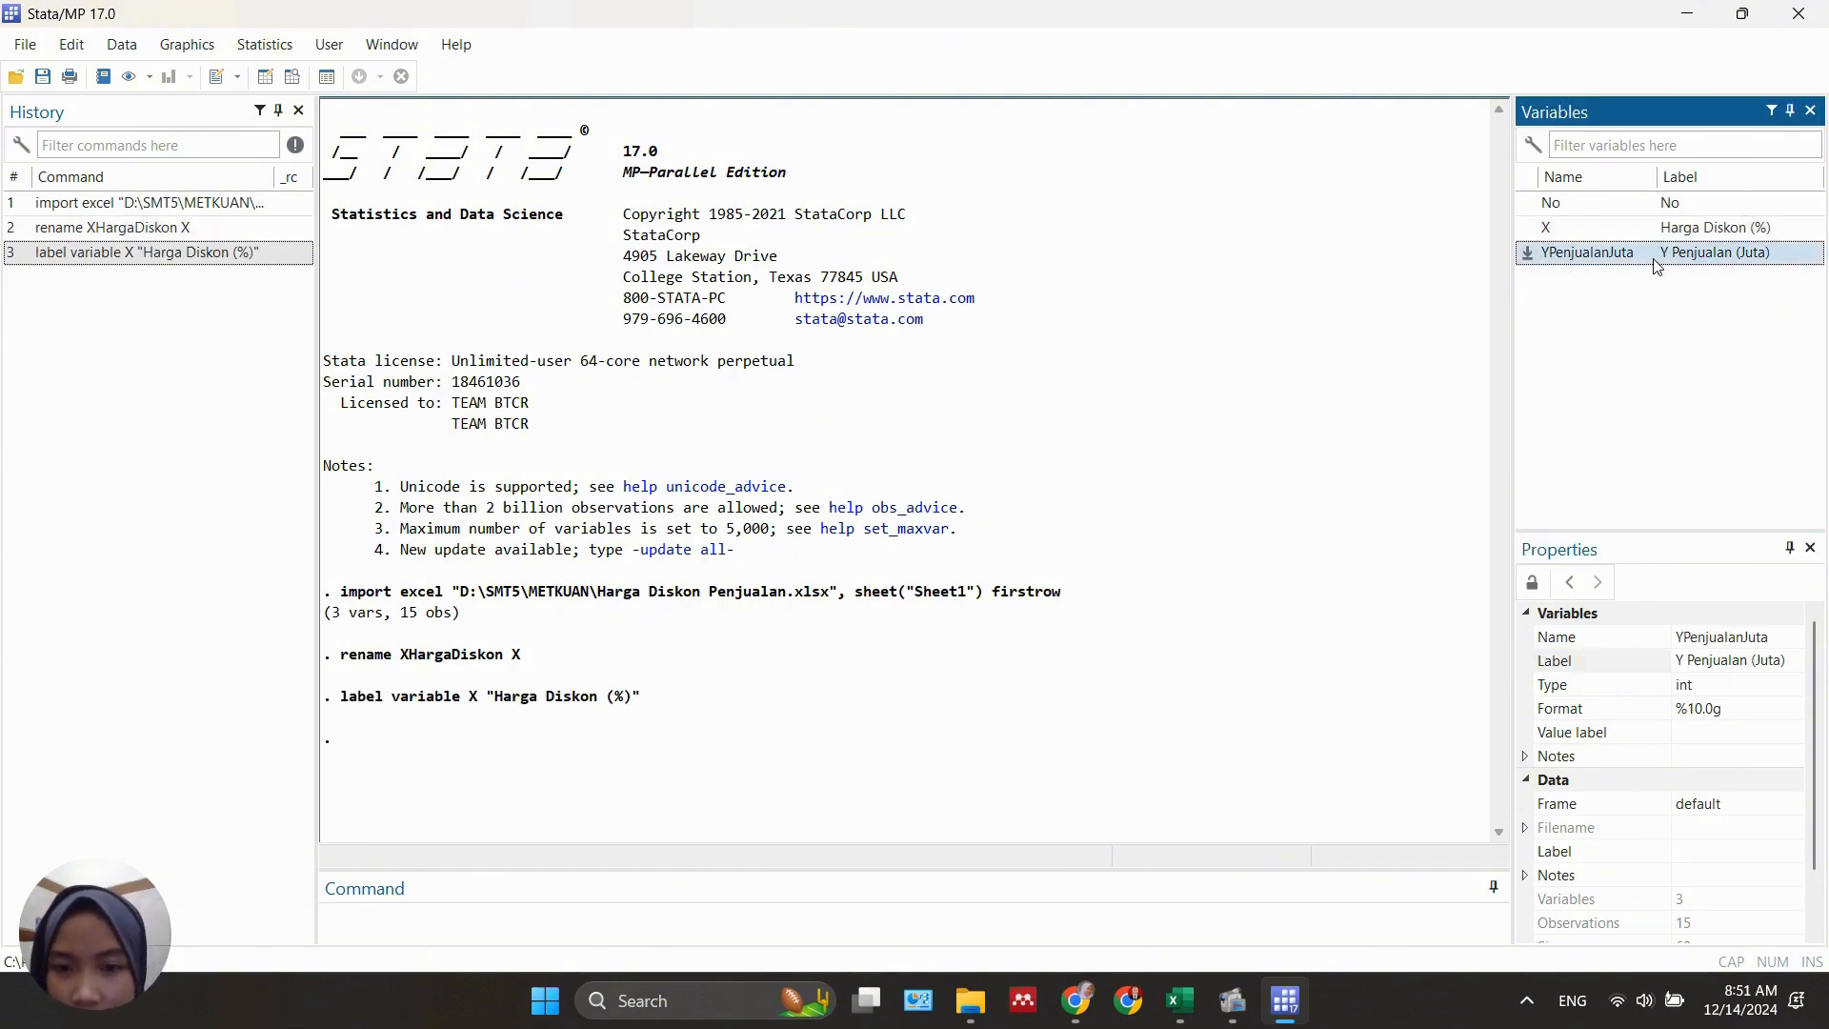
click(1733, 639)
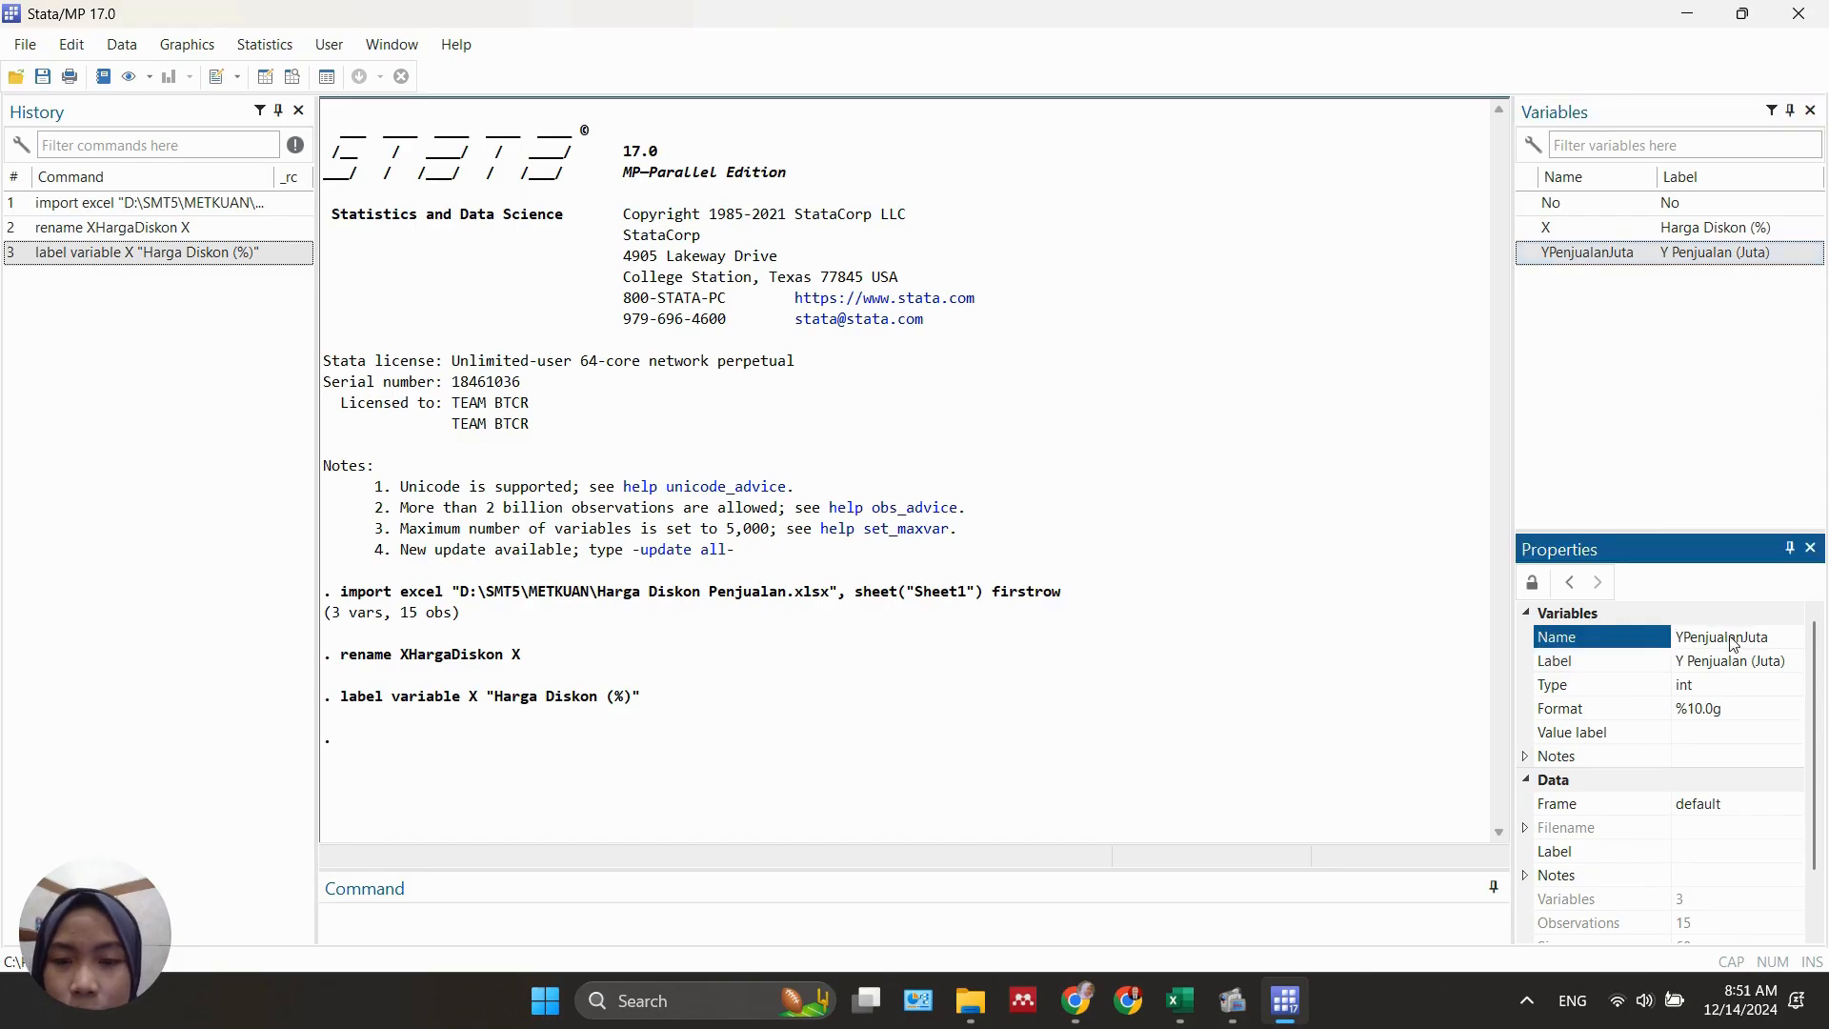
click(1786, 636)
key(BackSpace)
key(BackSpace)
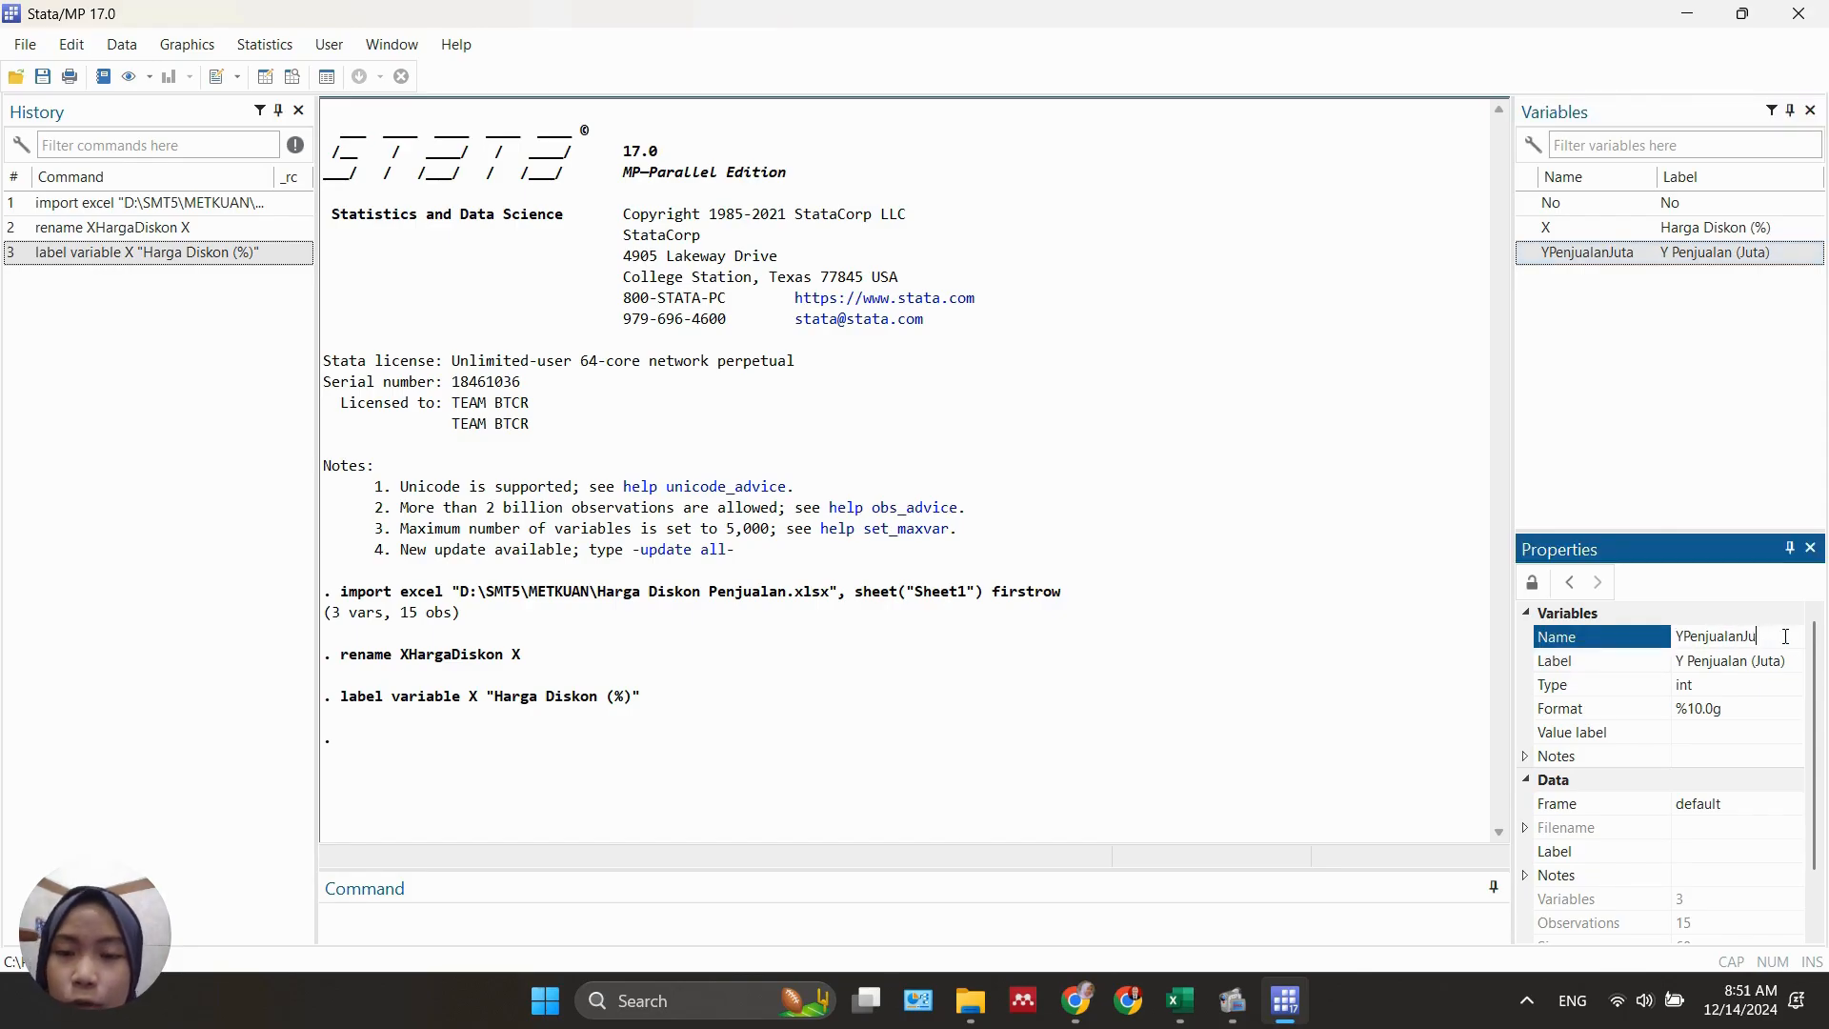
key(BackSpace)
key(BackSpace)
key(BackSpace)
key(BackSpace)
key(BackSpace)
key(BackSpace)
key(BackSpace)
key(BackSpace)
key(BackSpace)
key(BackSpace)
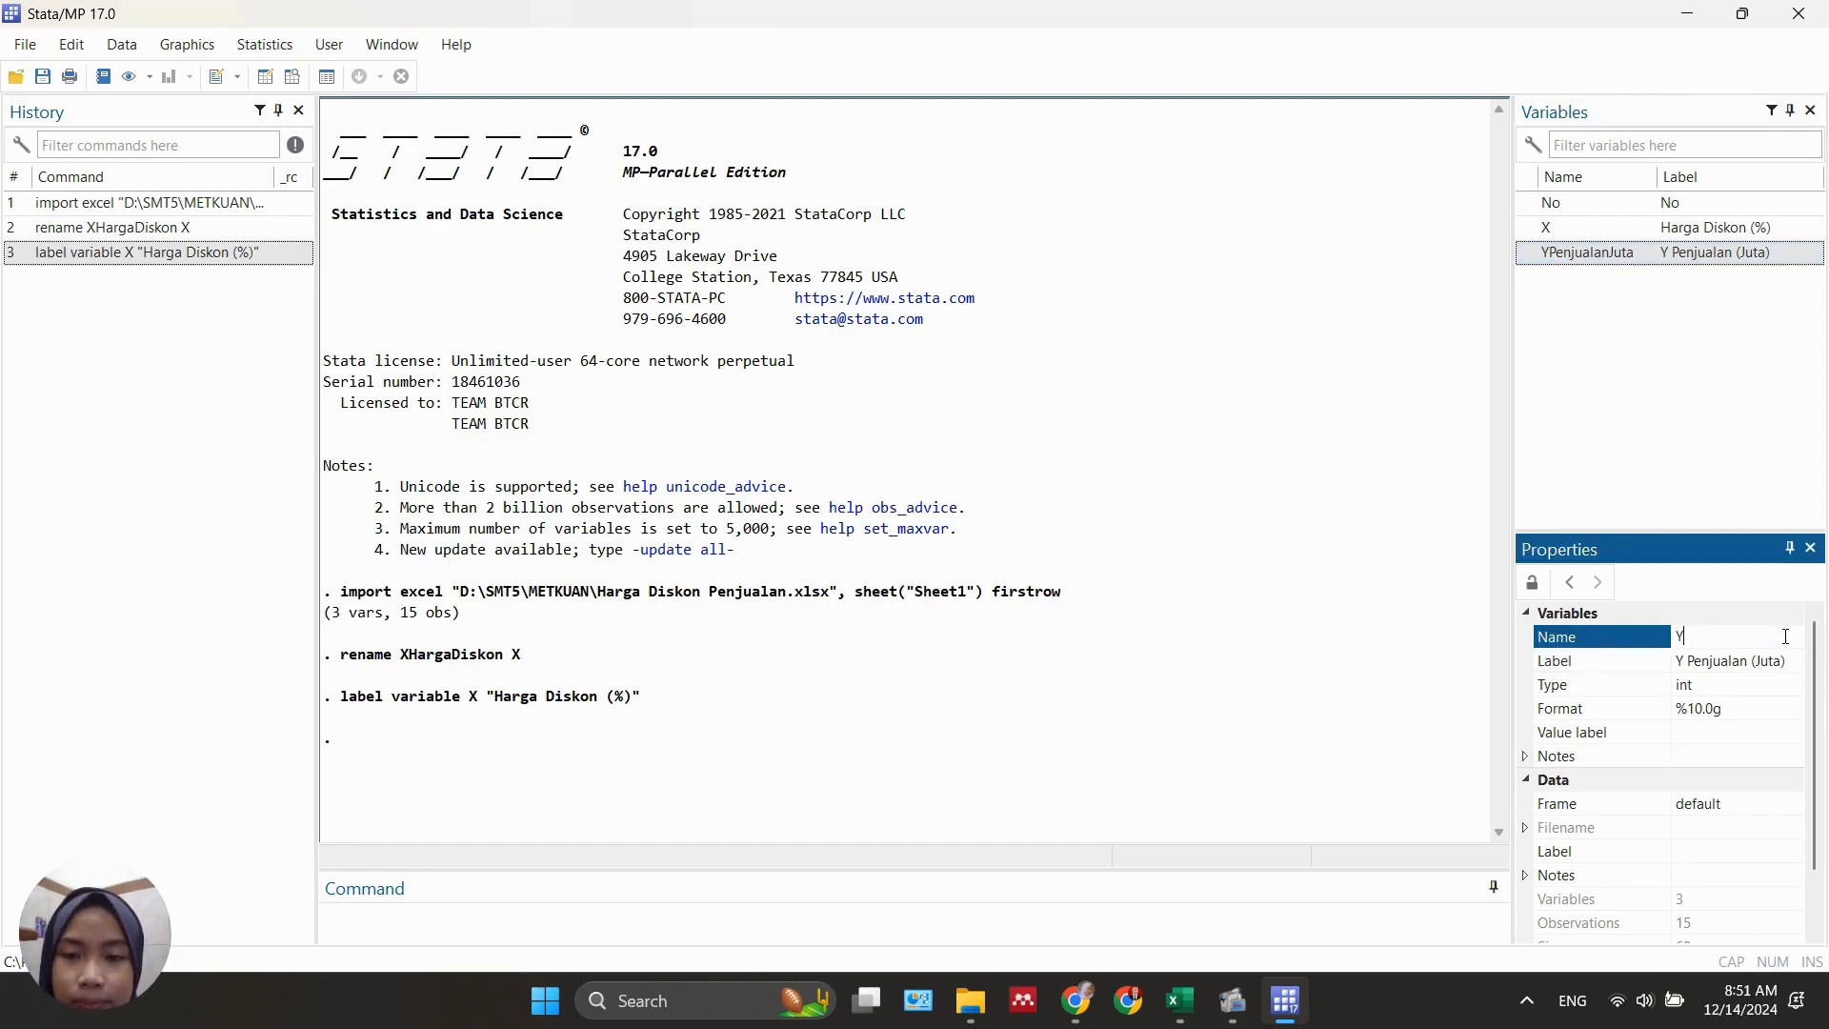
- Change the label of variable Y to "Penjualan (Juta)"
click(1783, 664)
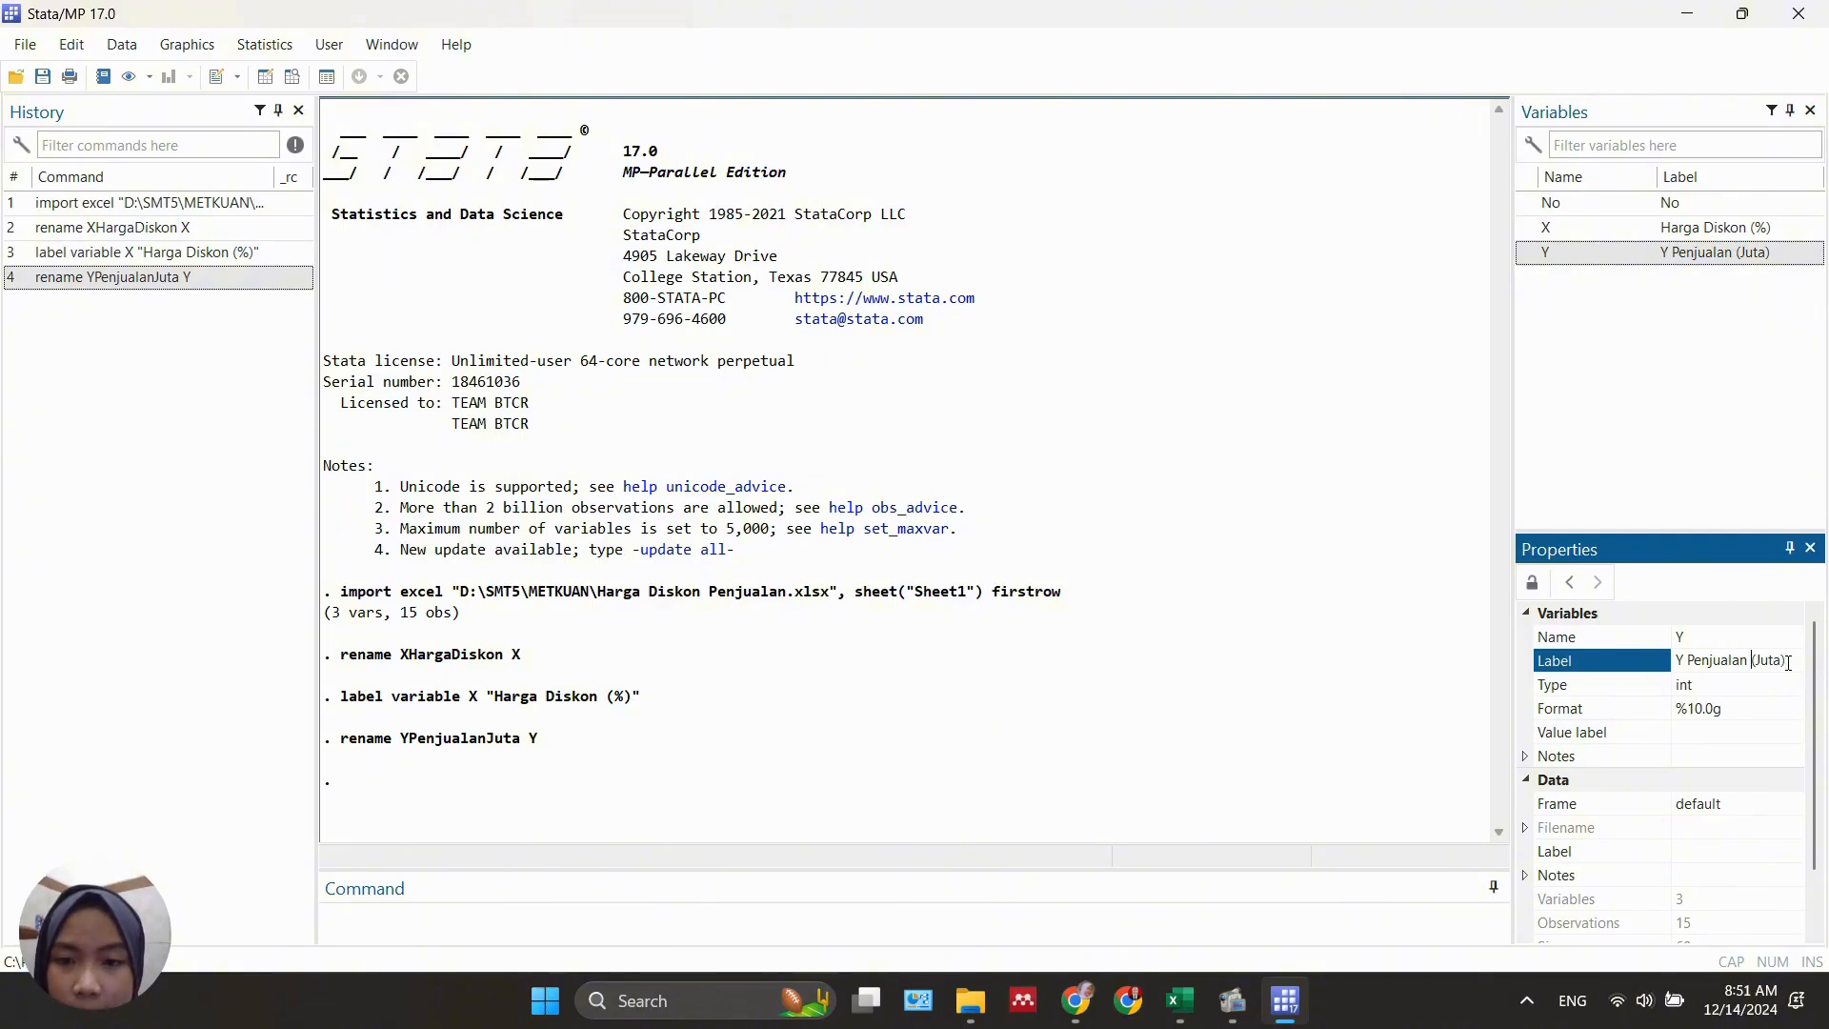
key(Left)
key(Left)
key(Left)
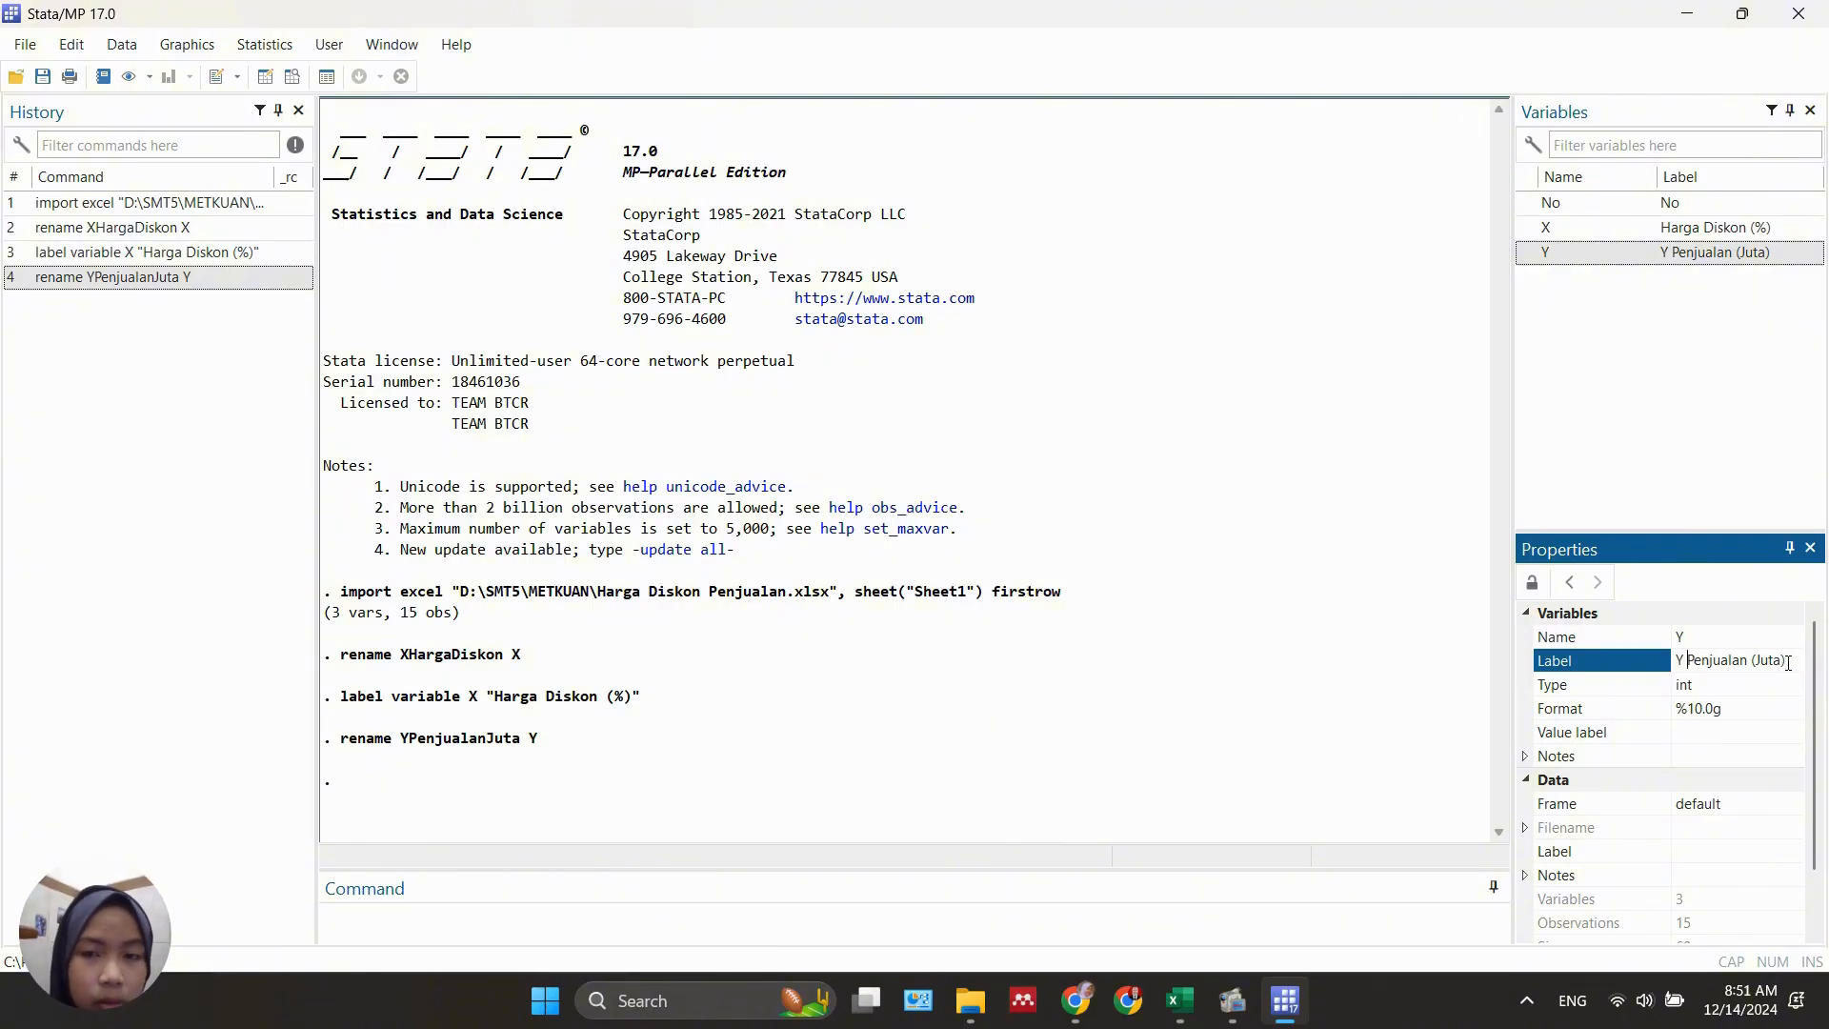
key(BackSpace)
key(BackSpace)
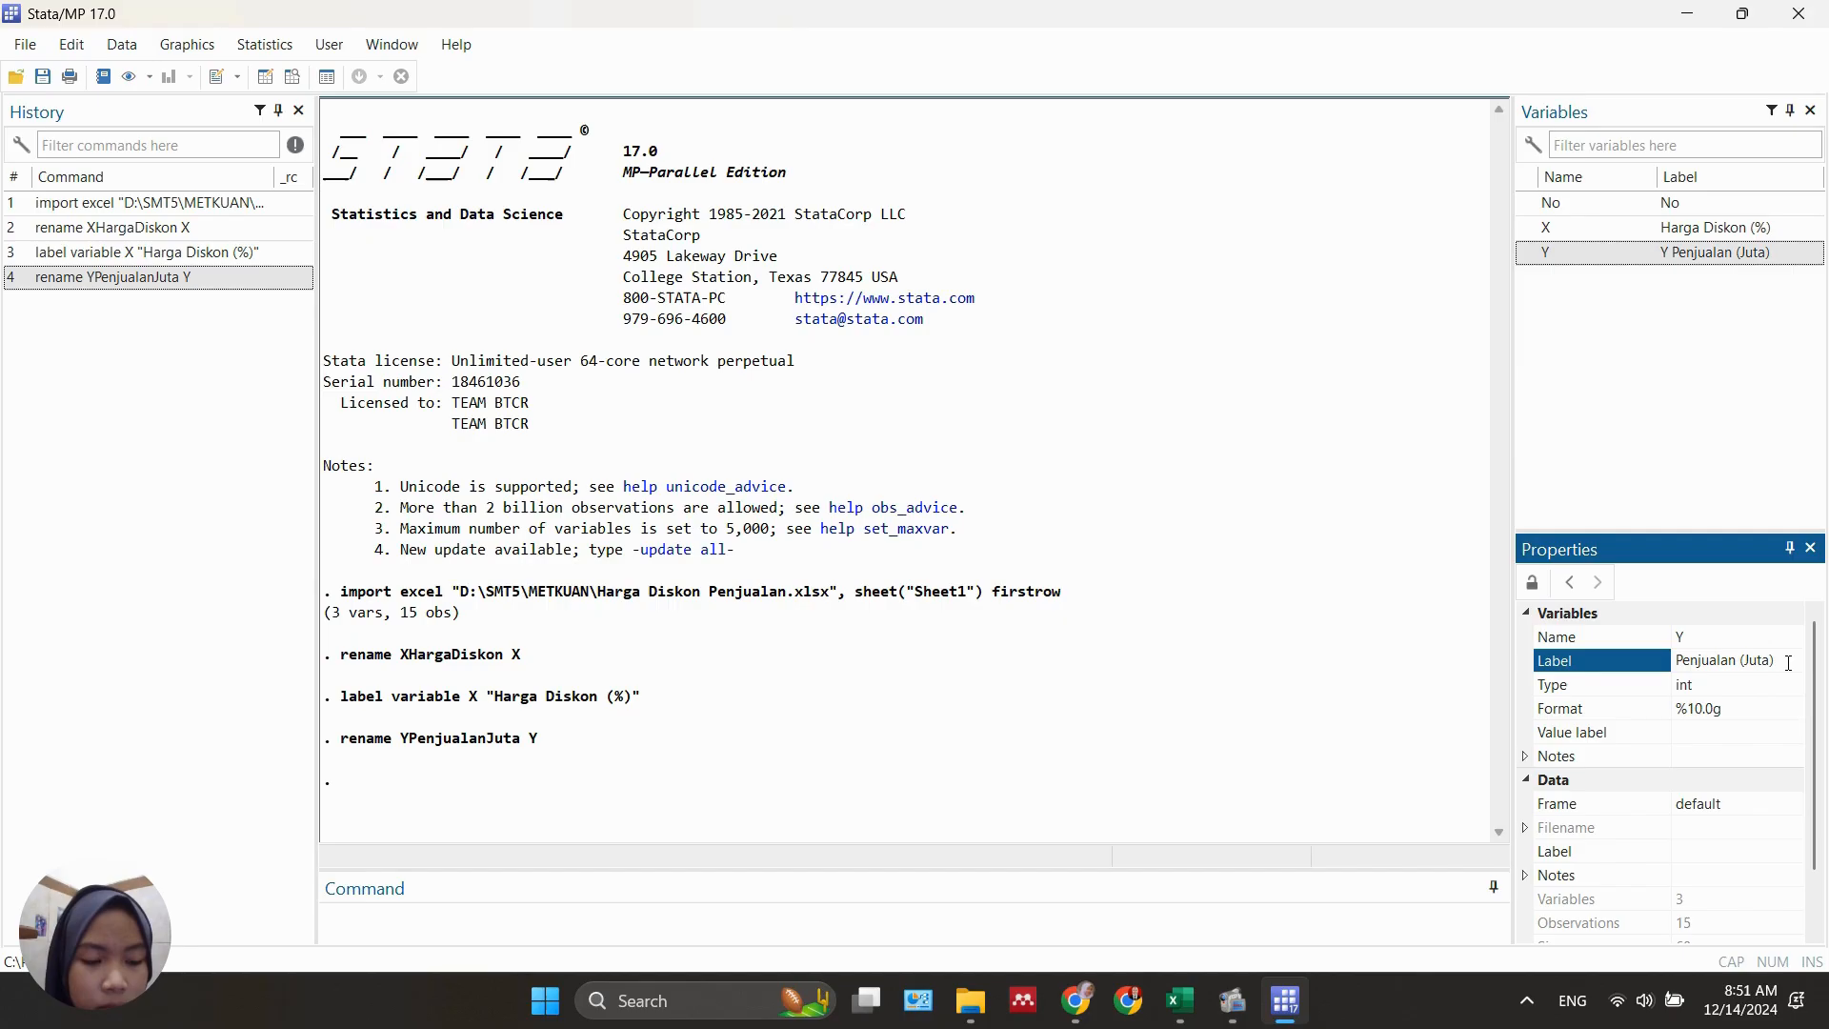
click(1773, 440)
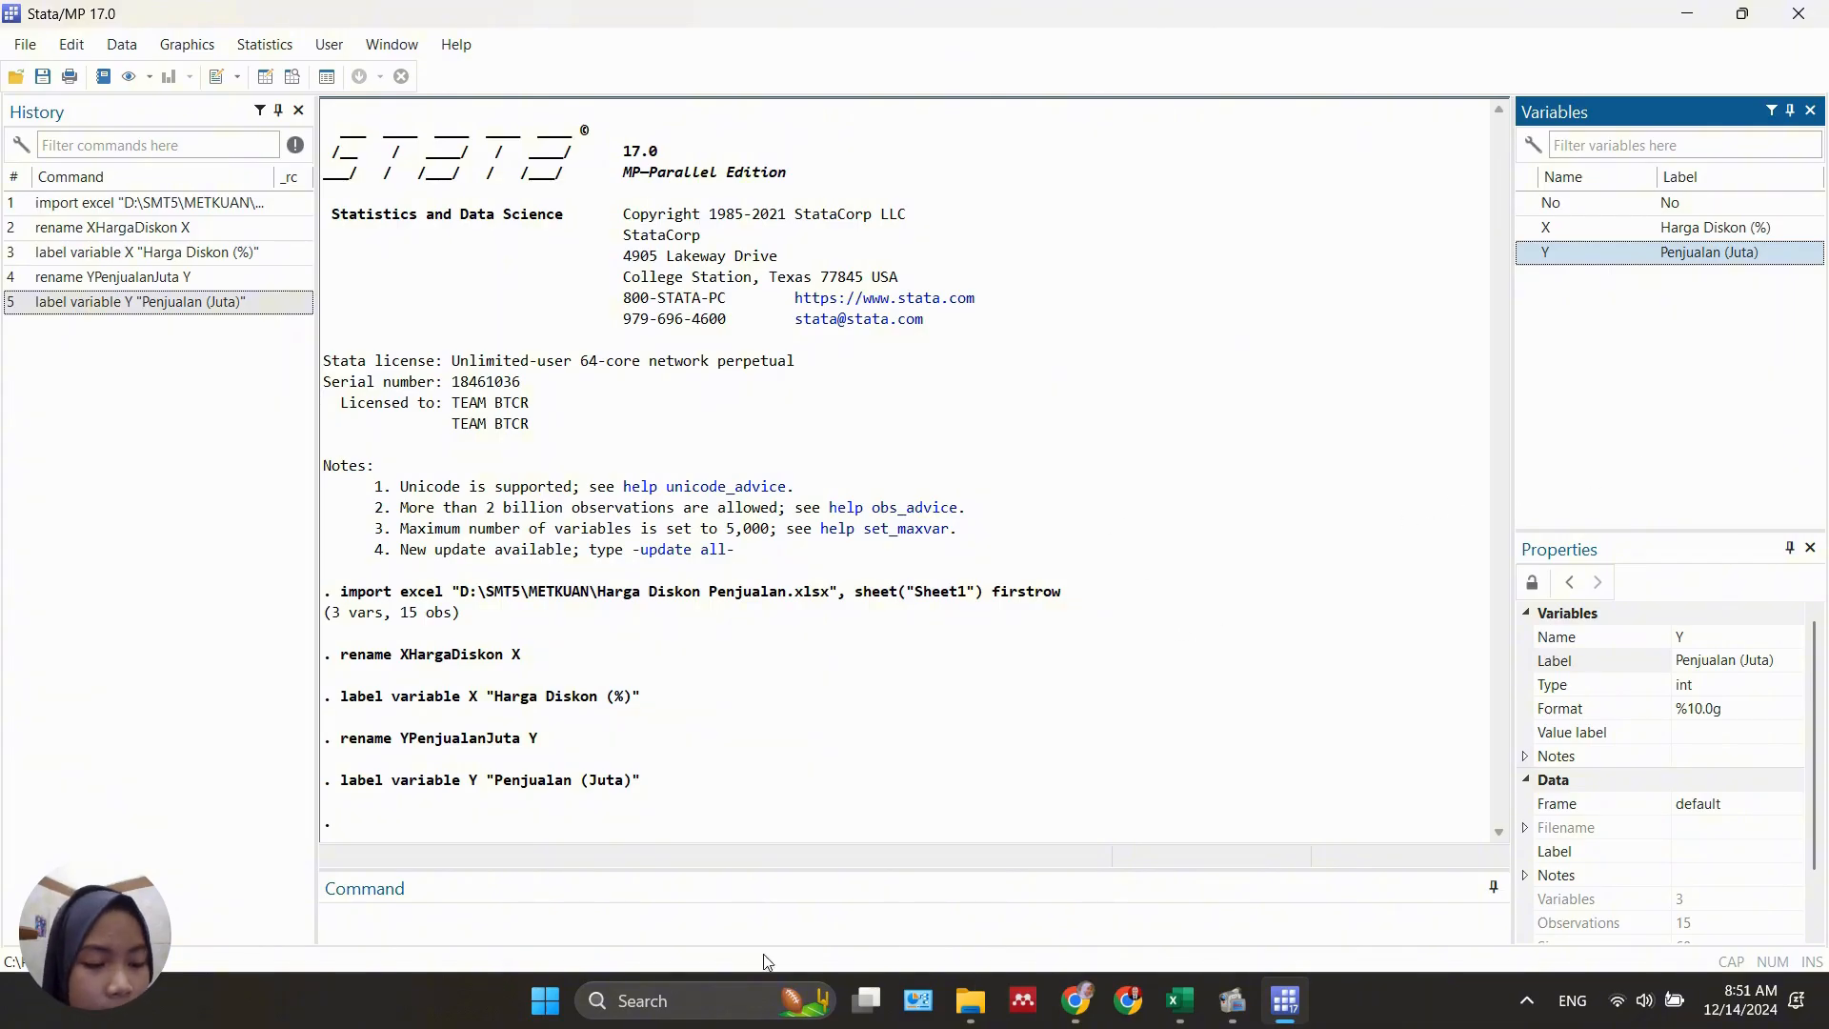
- Run the skewness and kurtosis normality test on X with the command sktest X
click(494, 920)
text(sktest)
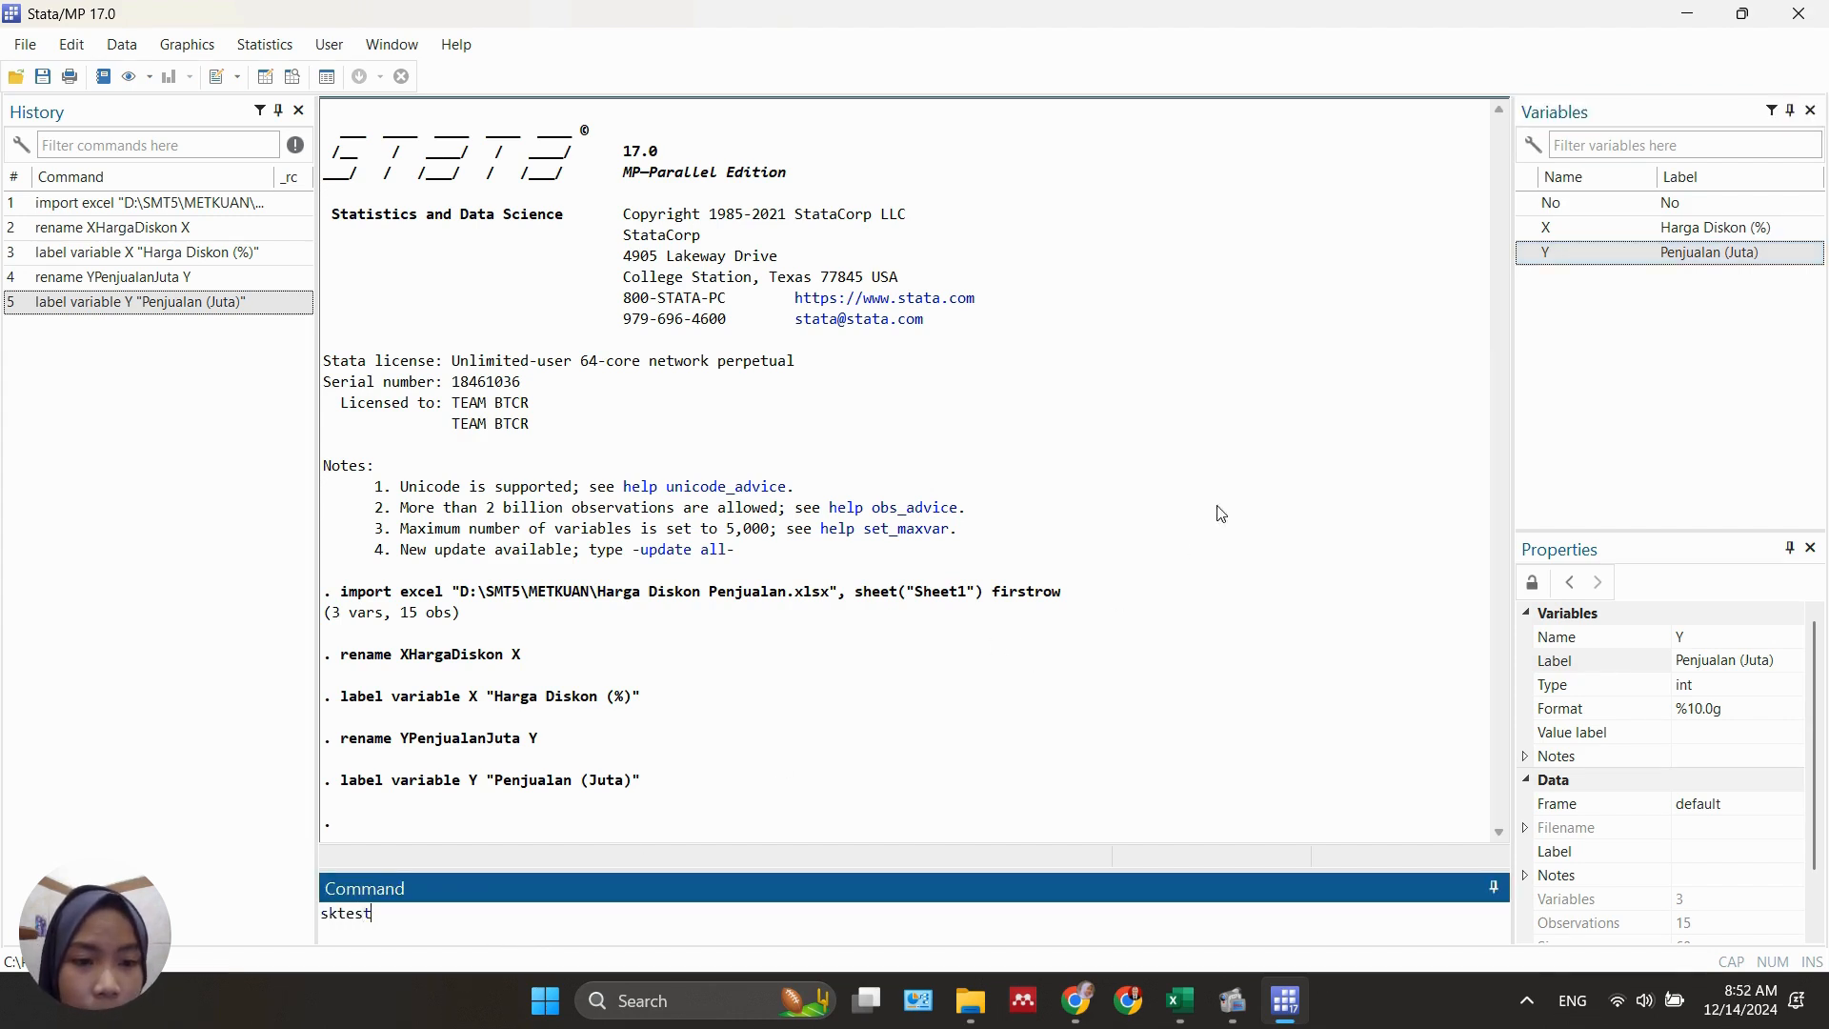
double_click(1527, 229)
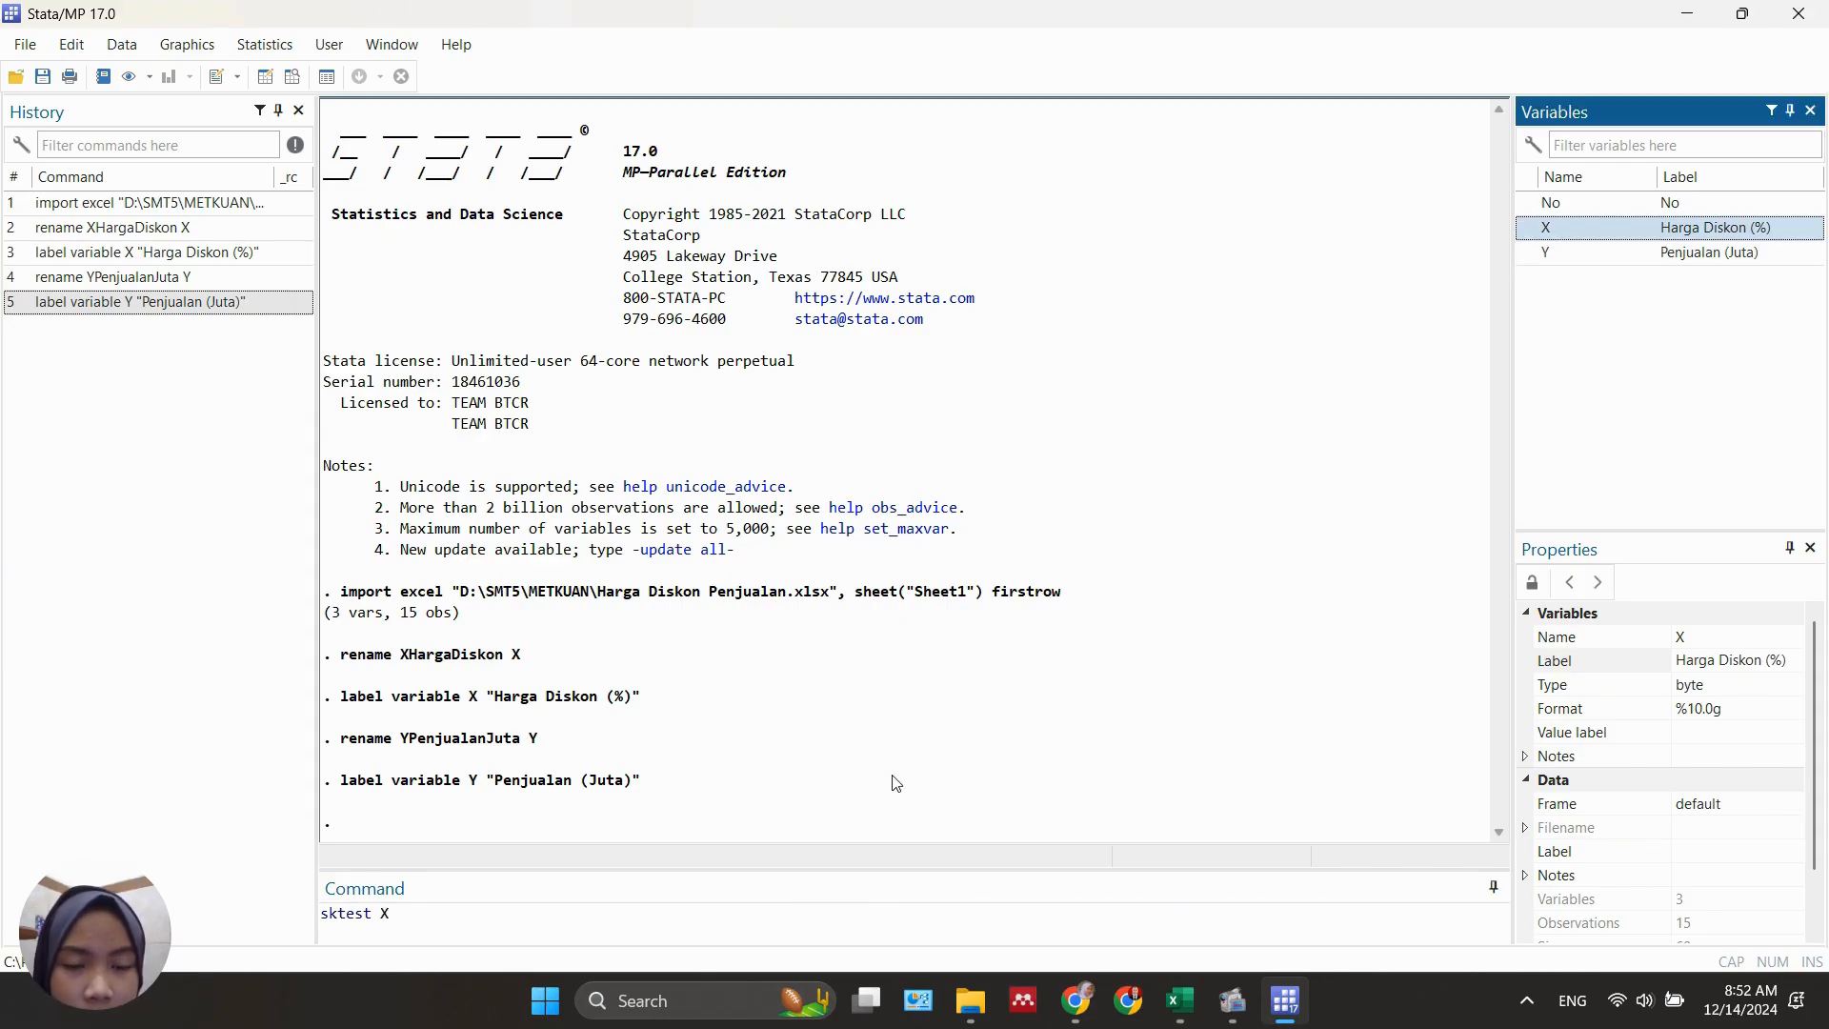
key(Return)
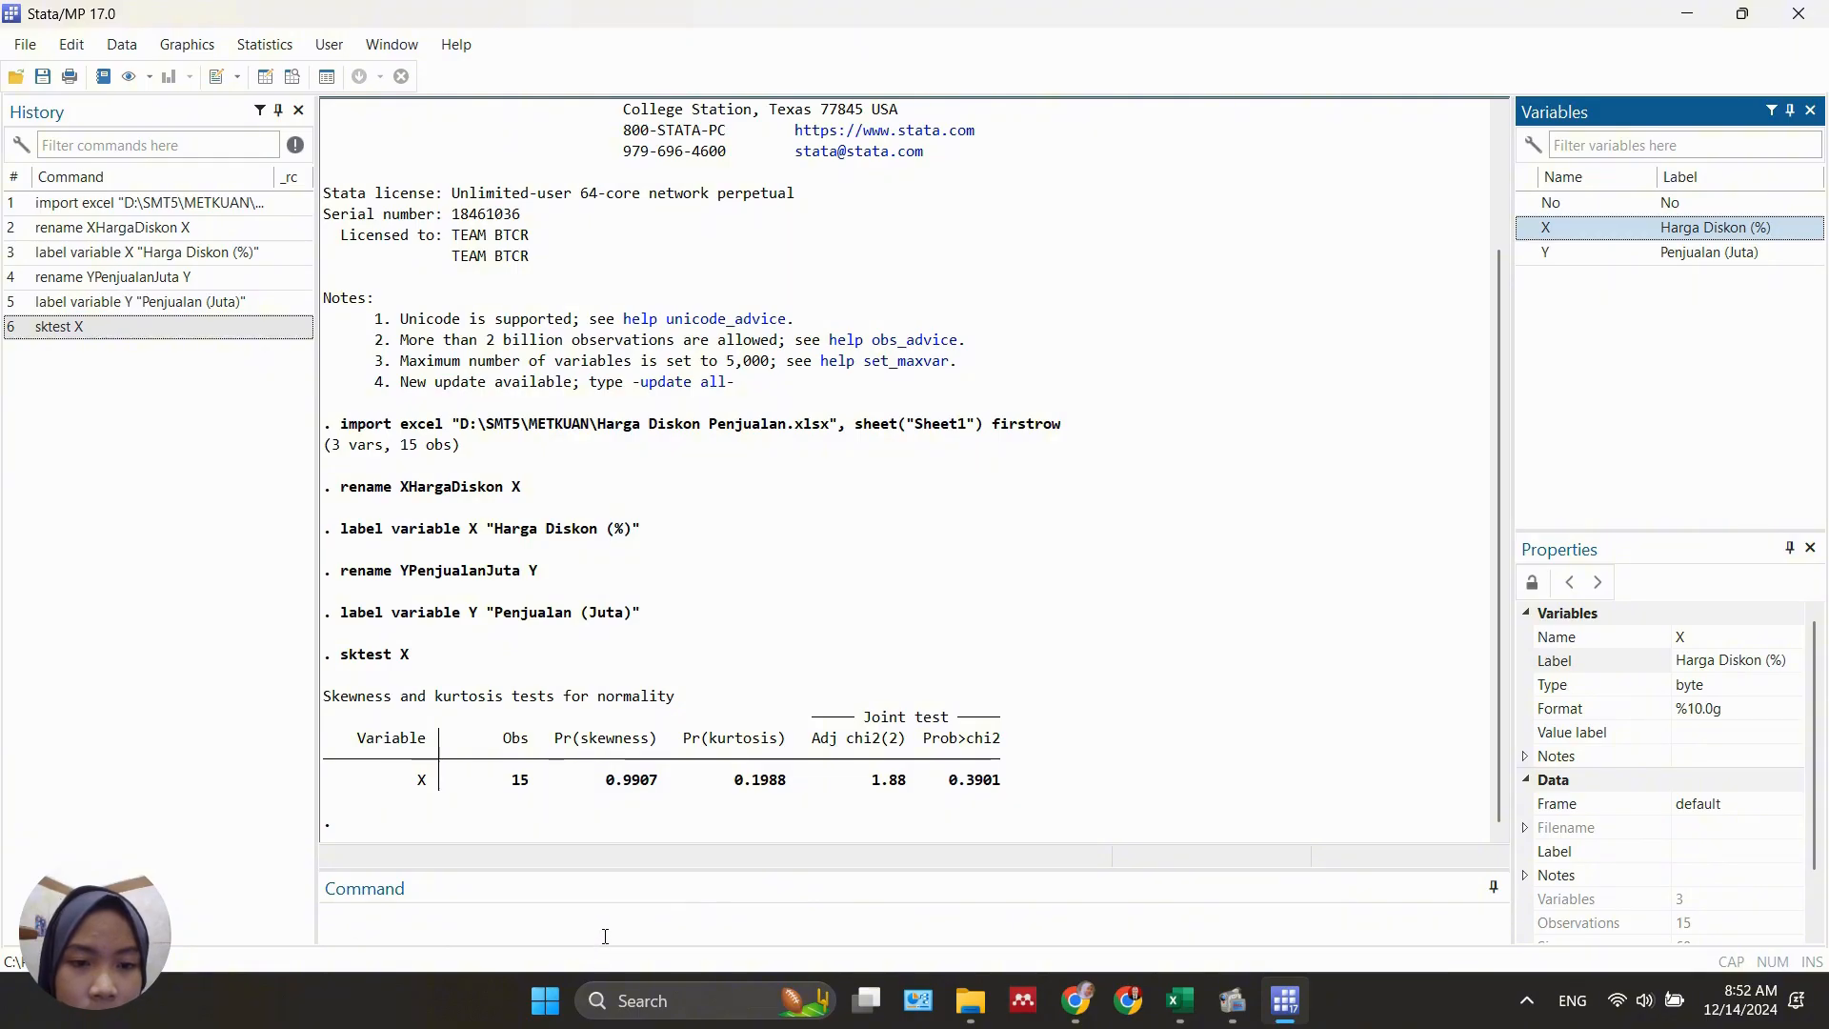
- Run the skewness and kurtosis normality test on Y with the command sktest Y
click(605, 937)
text(sktest)
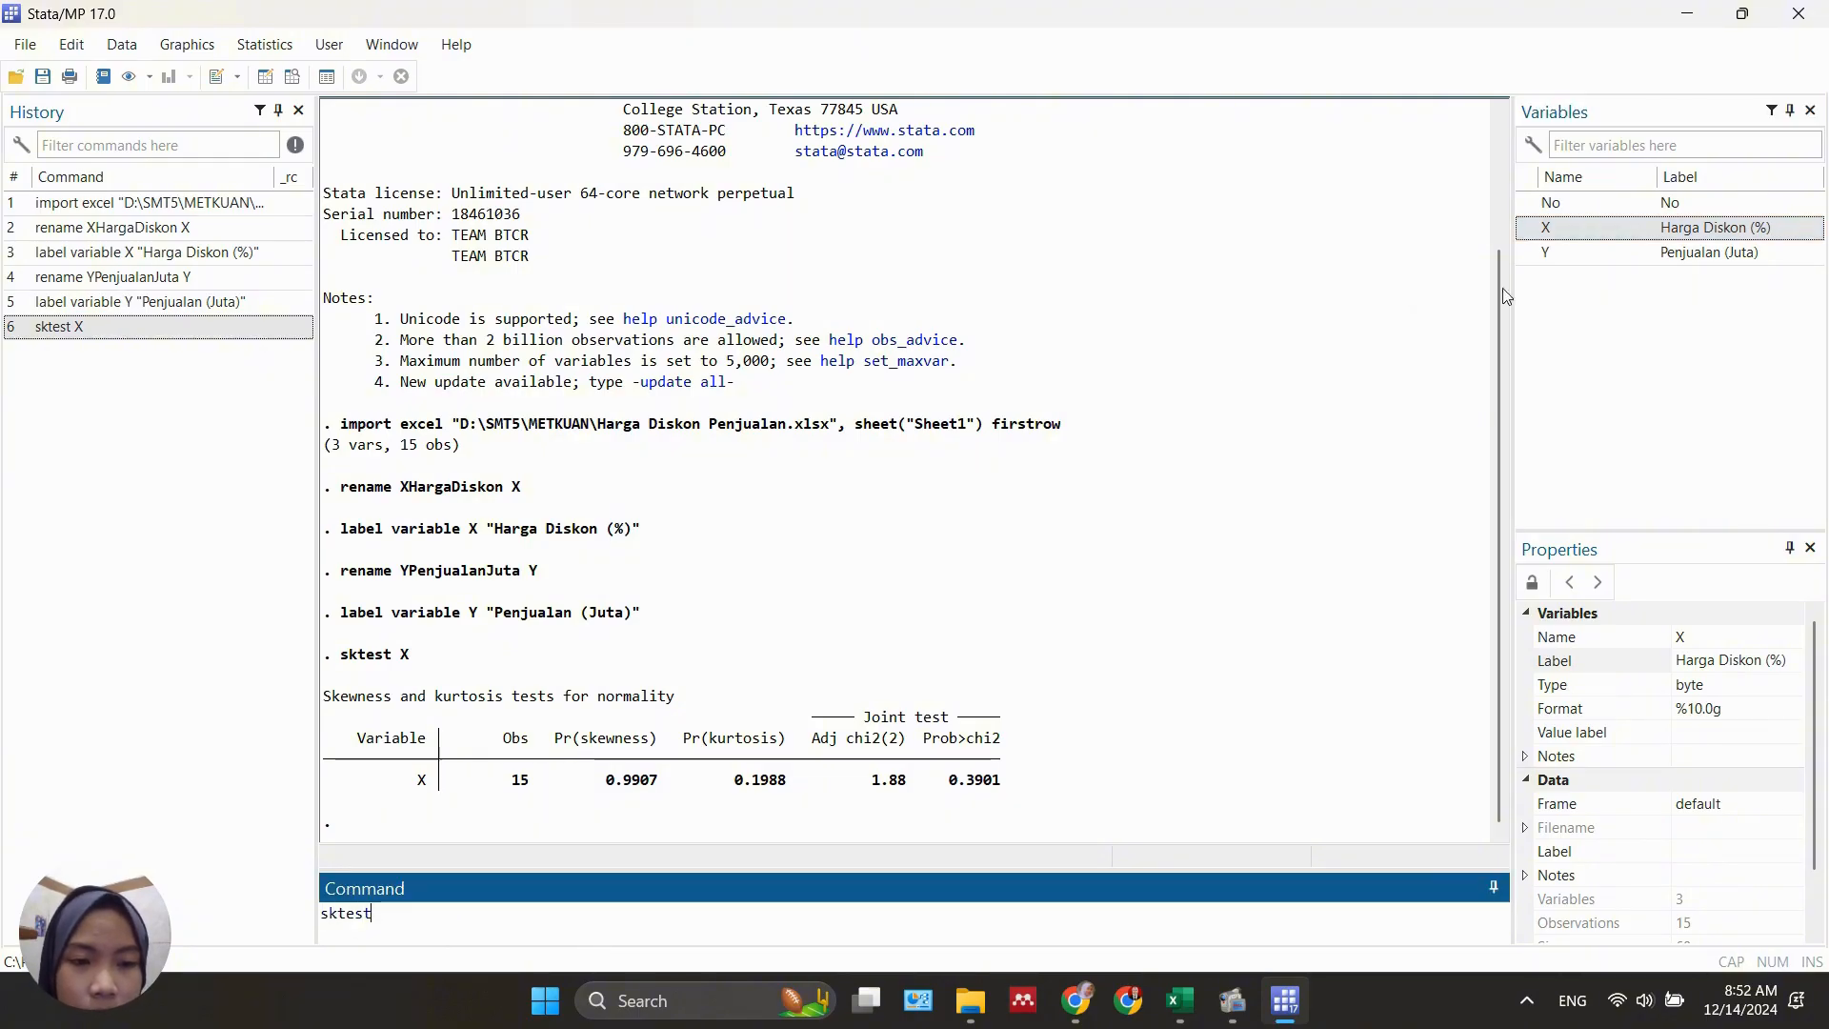
double_click(1528, 254)
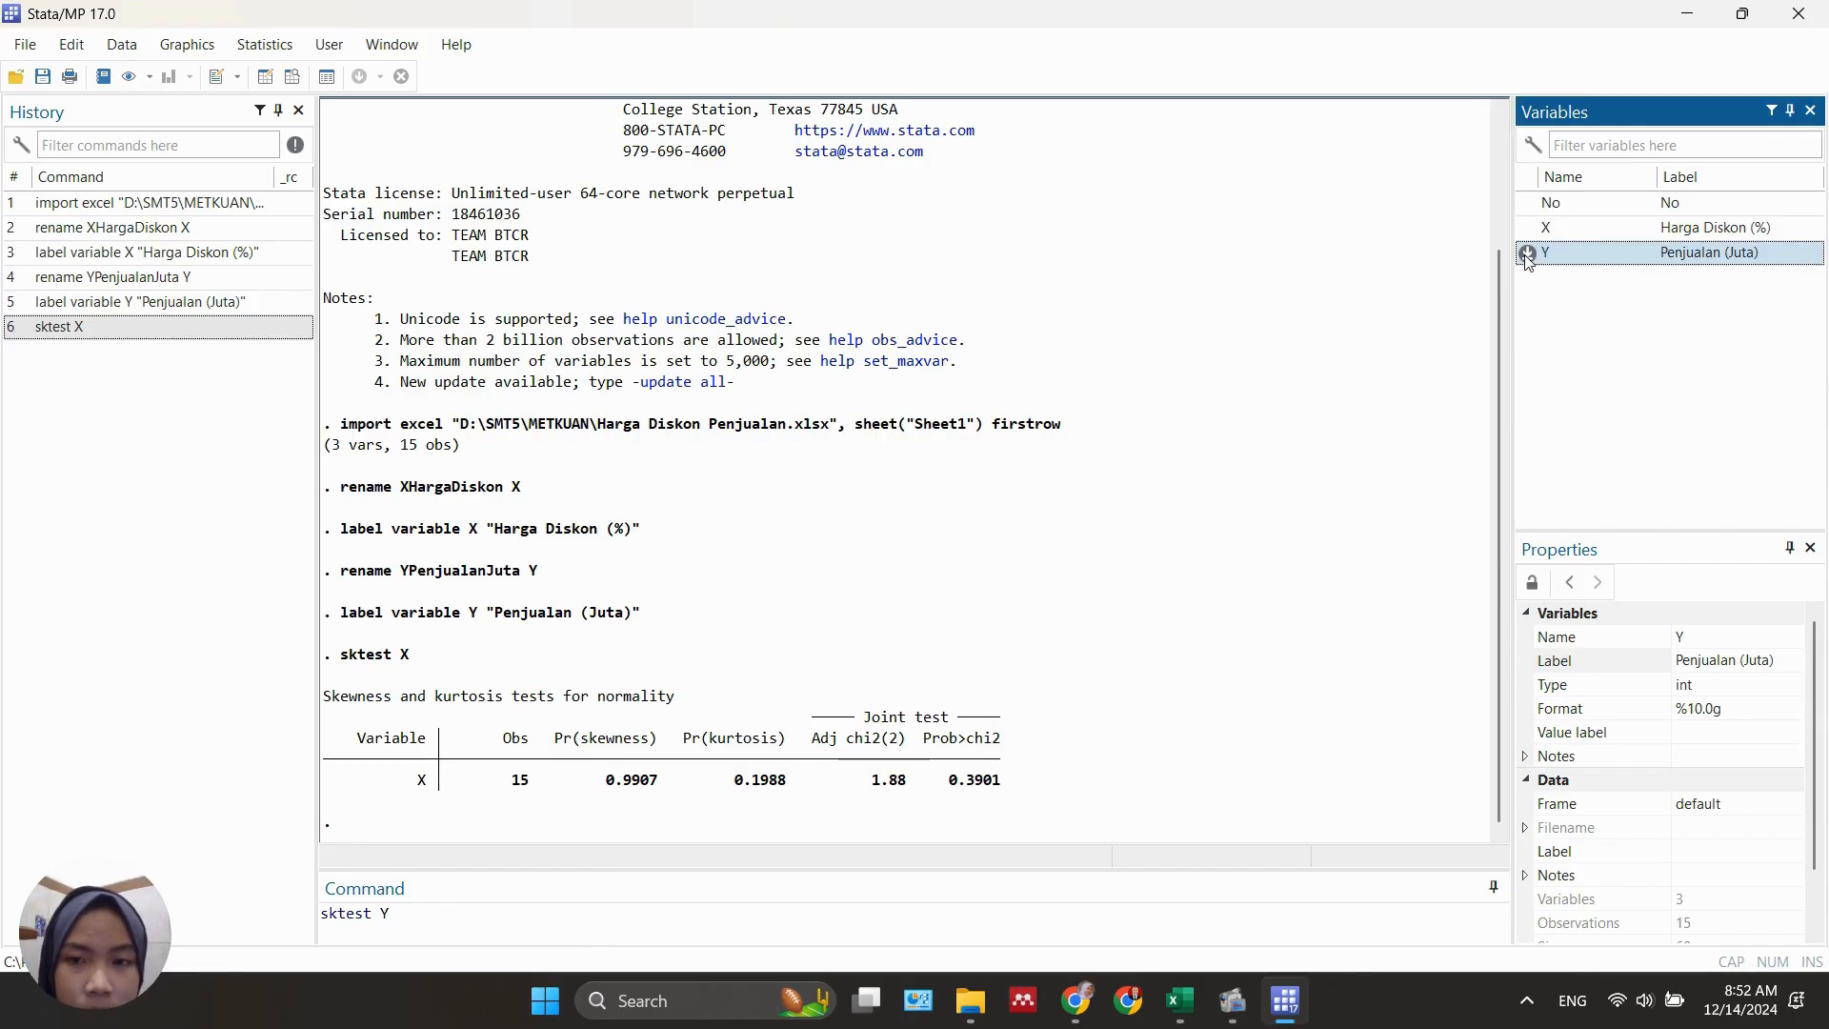
key(Return)
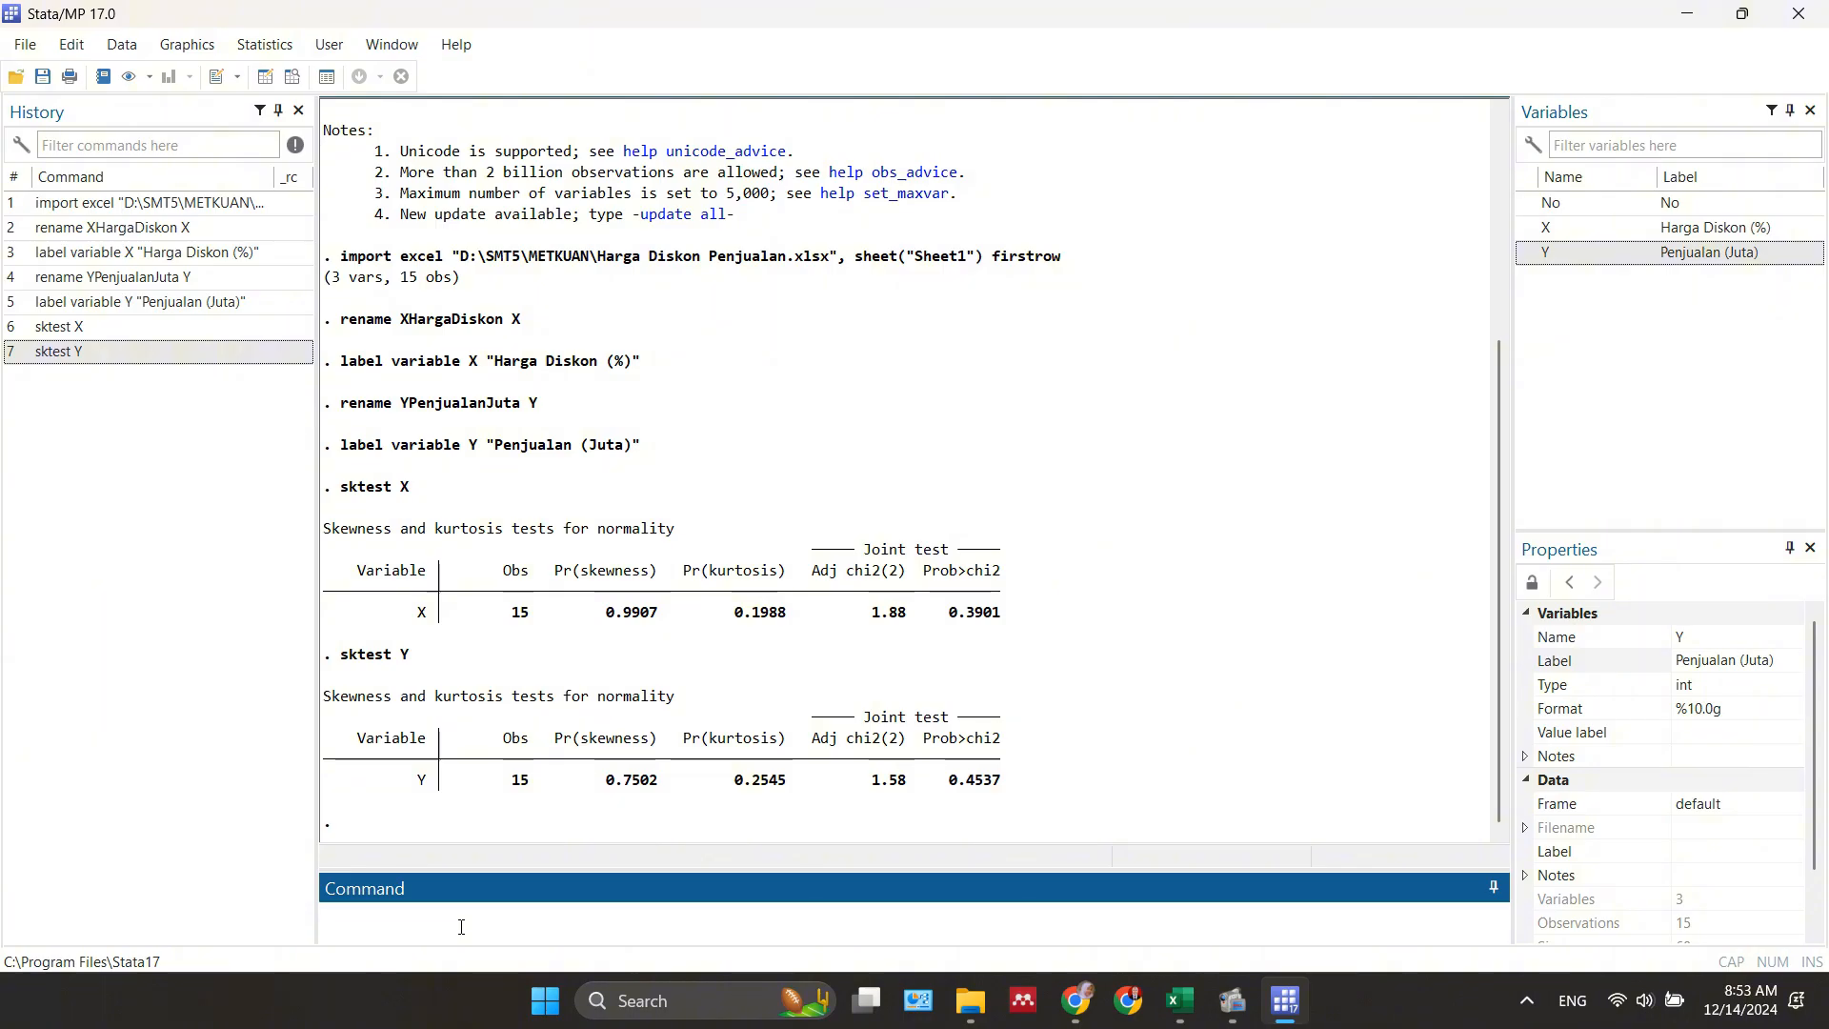
- Compute the pairwise correlation between X and Y with significance levels using the command pwcorr X Y, sig
text(pwcorr)
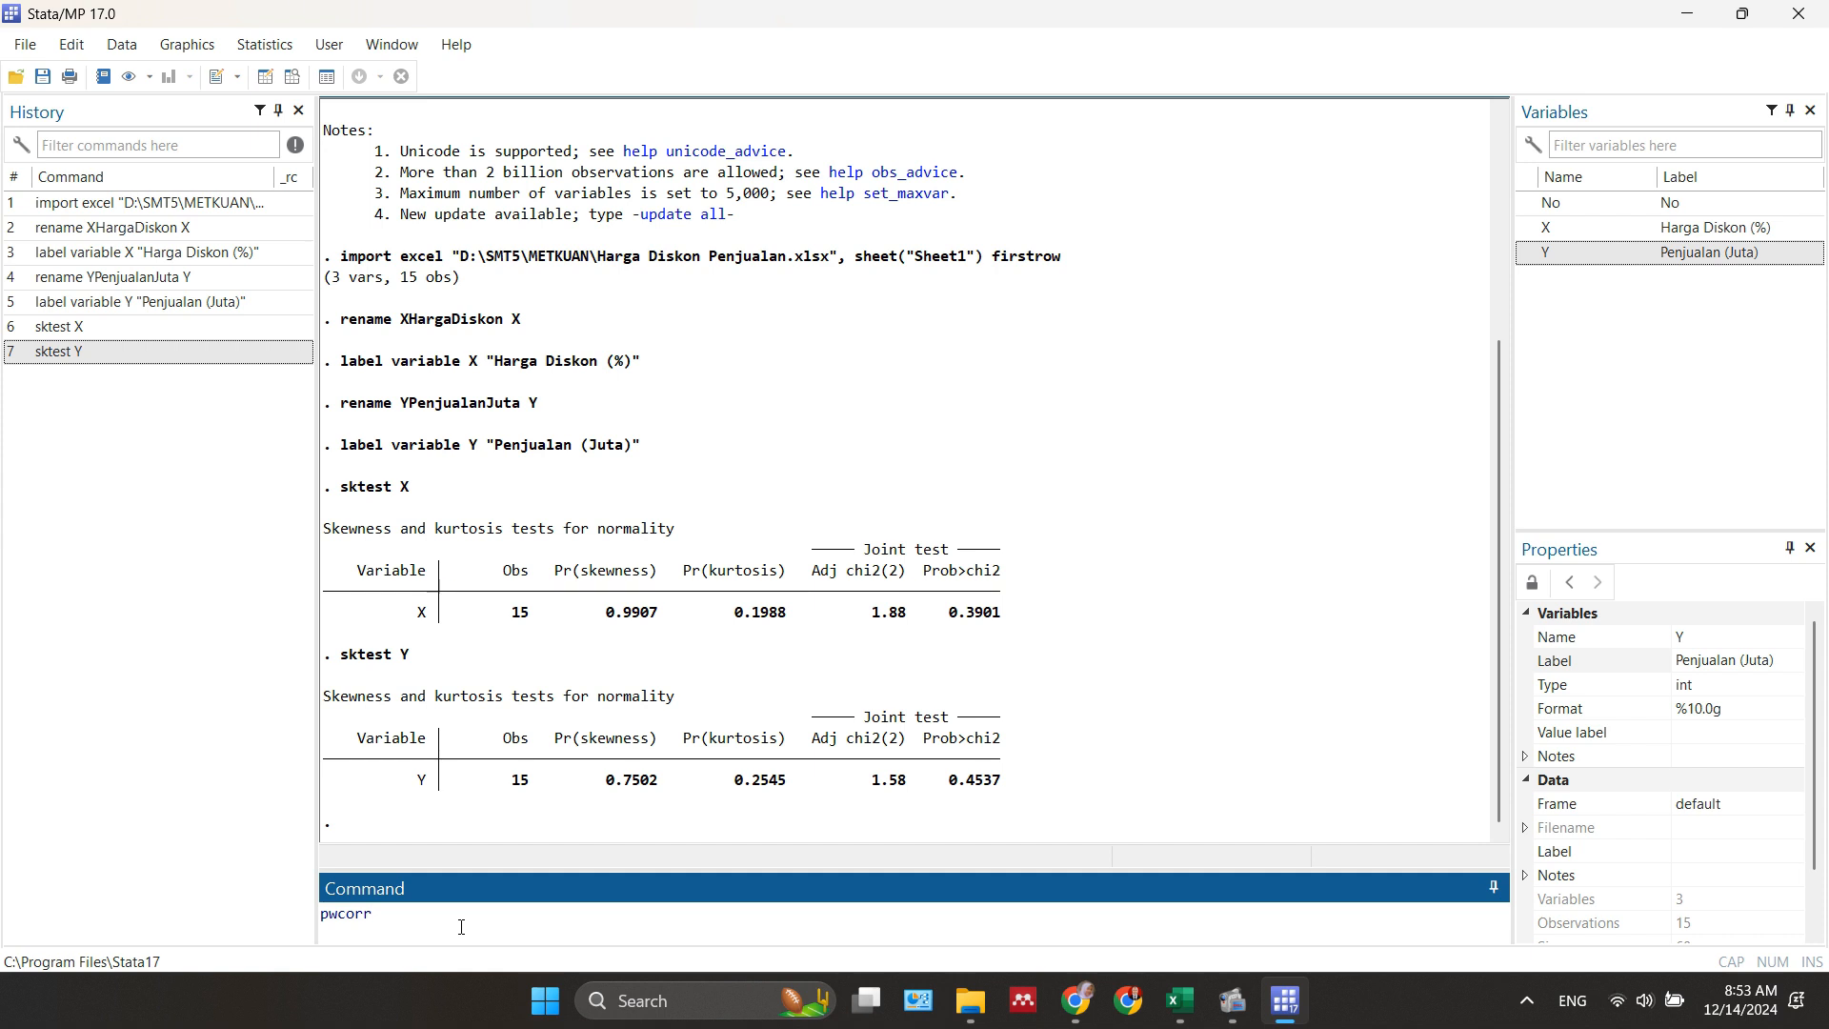
click(1526, 229)
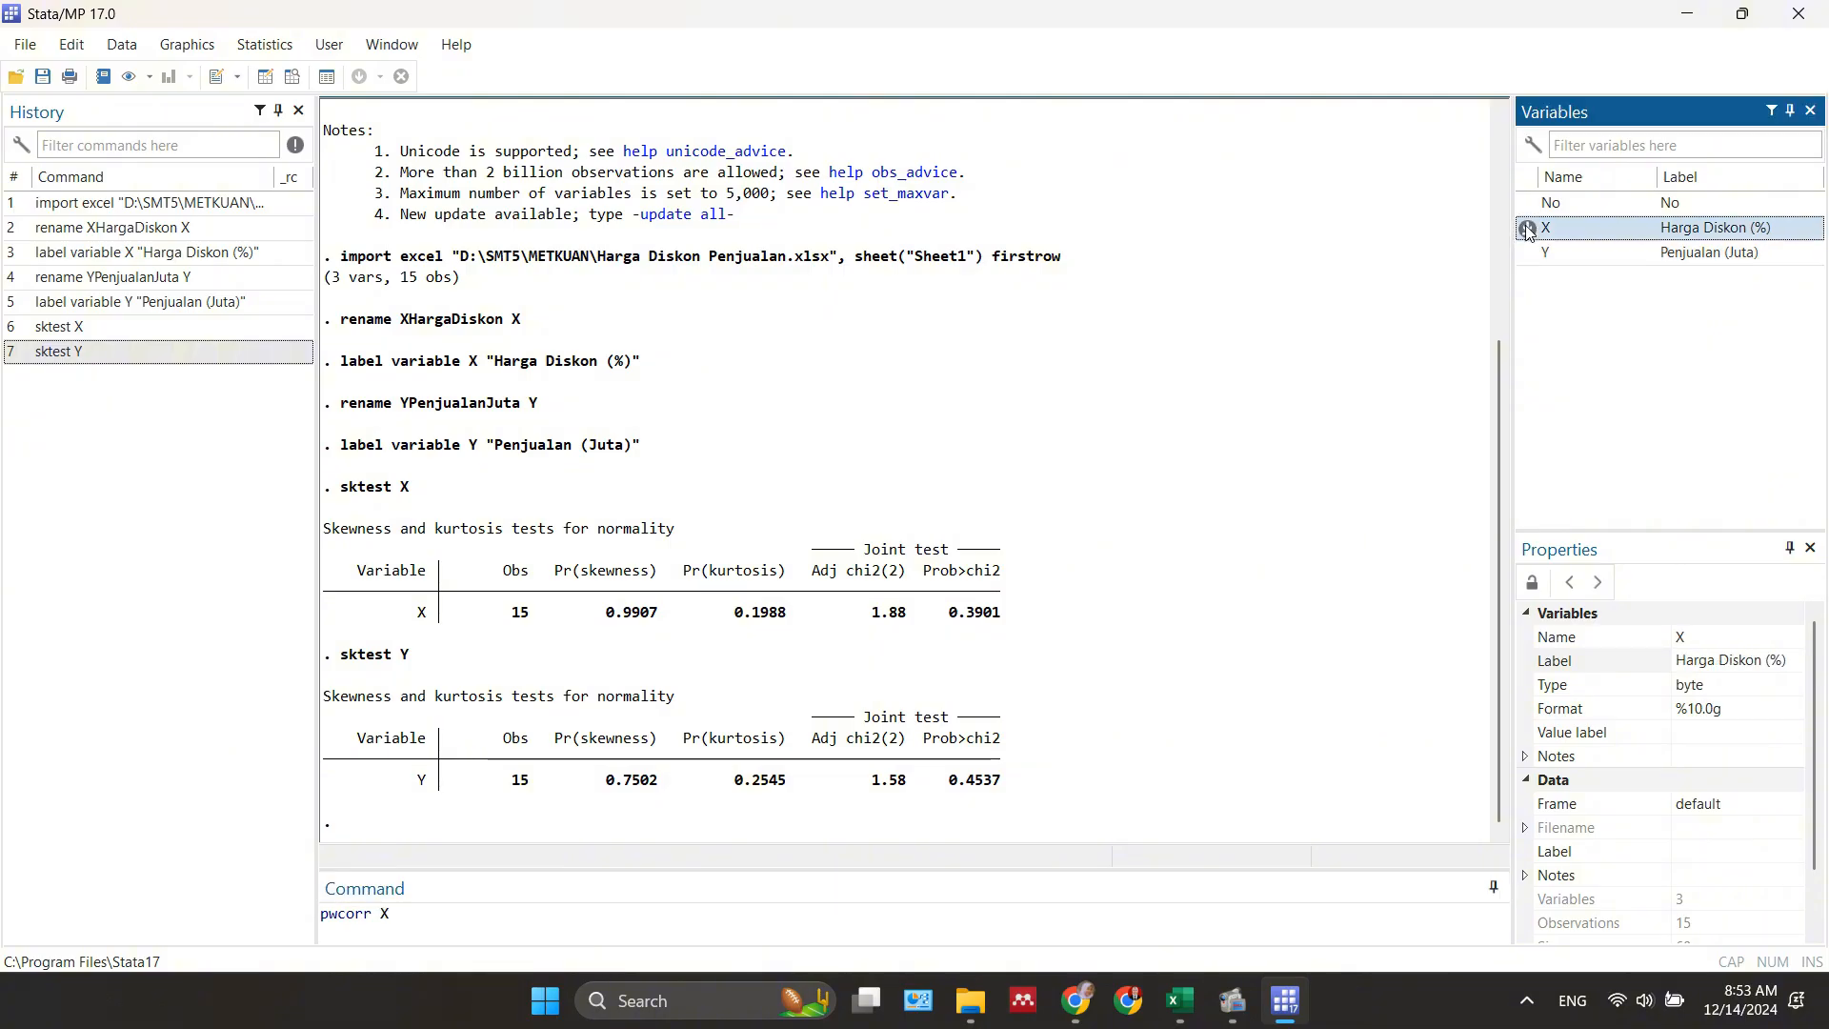
click(1529, 252)
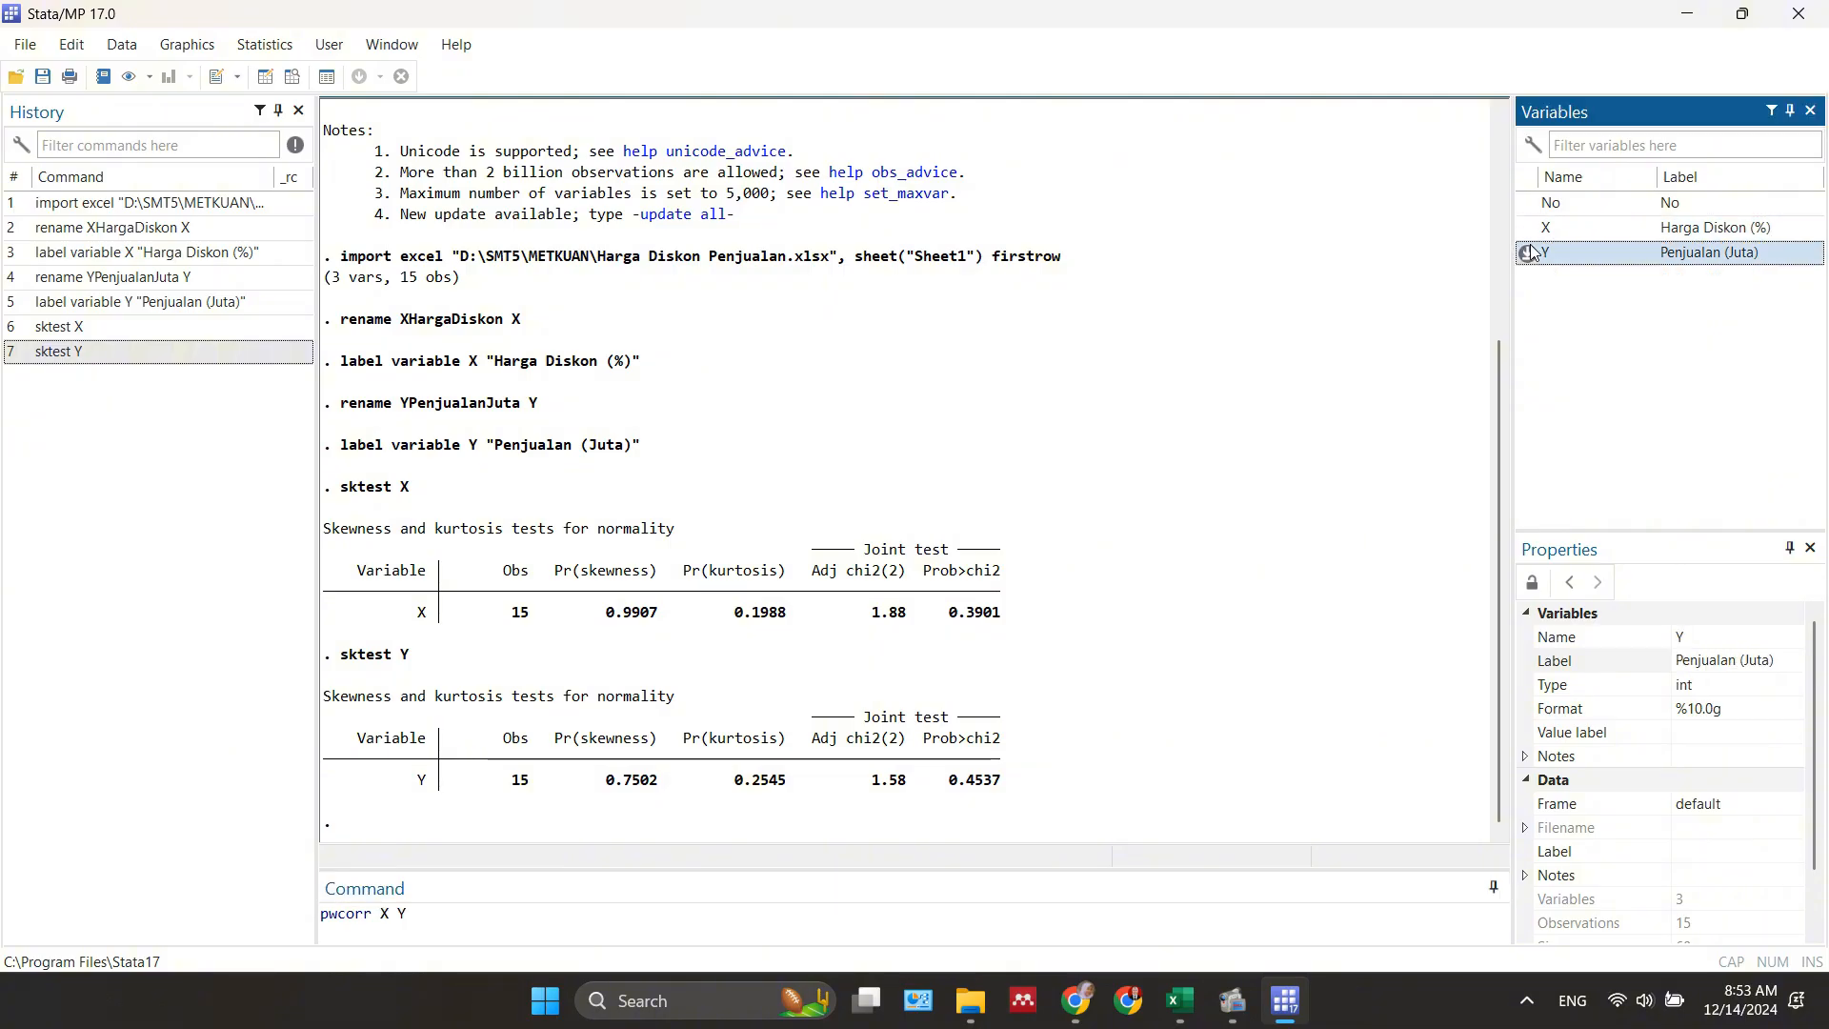
click(493, 916)
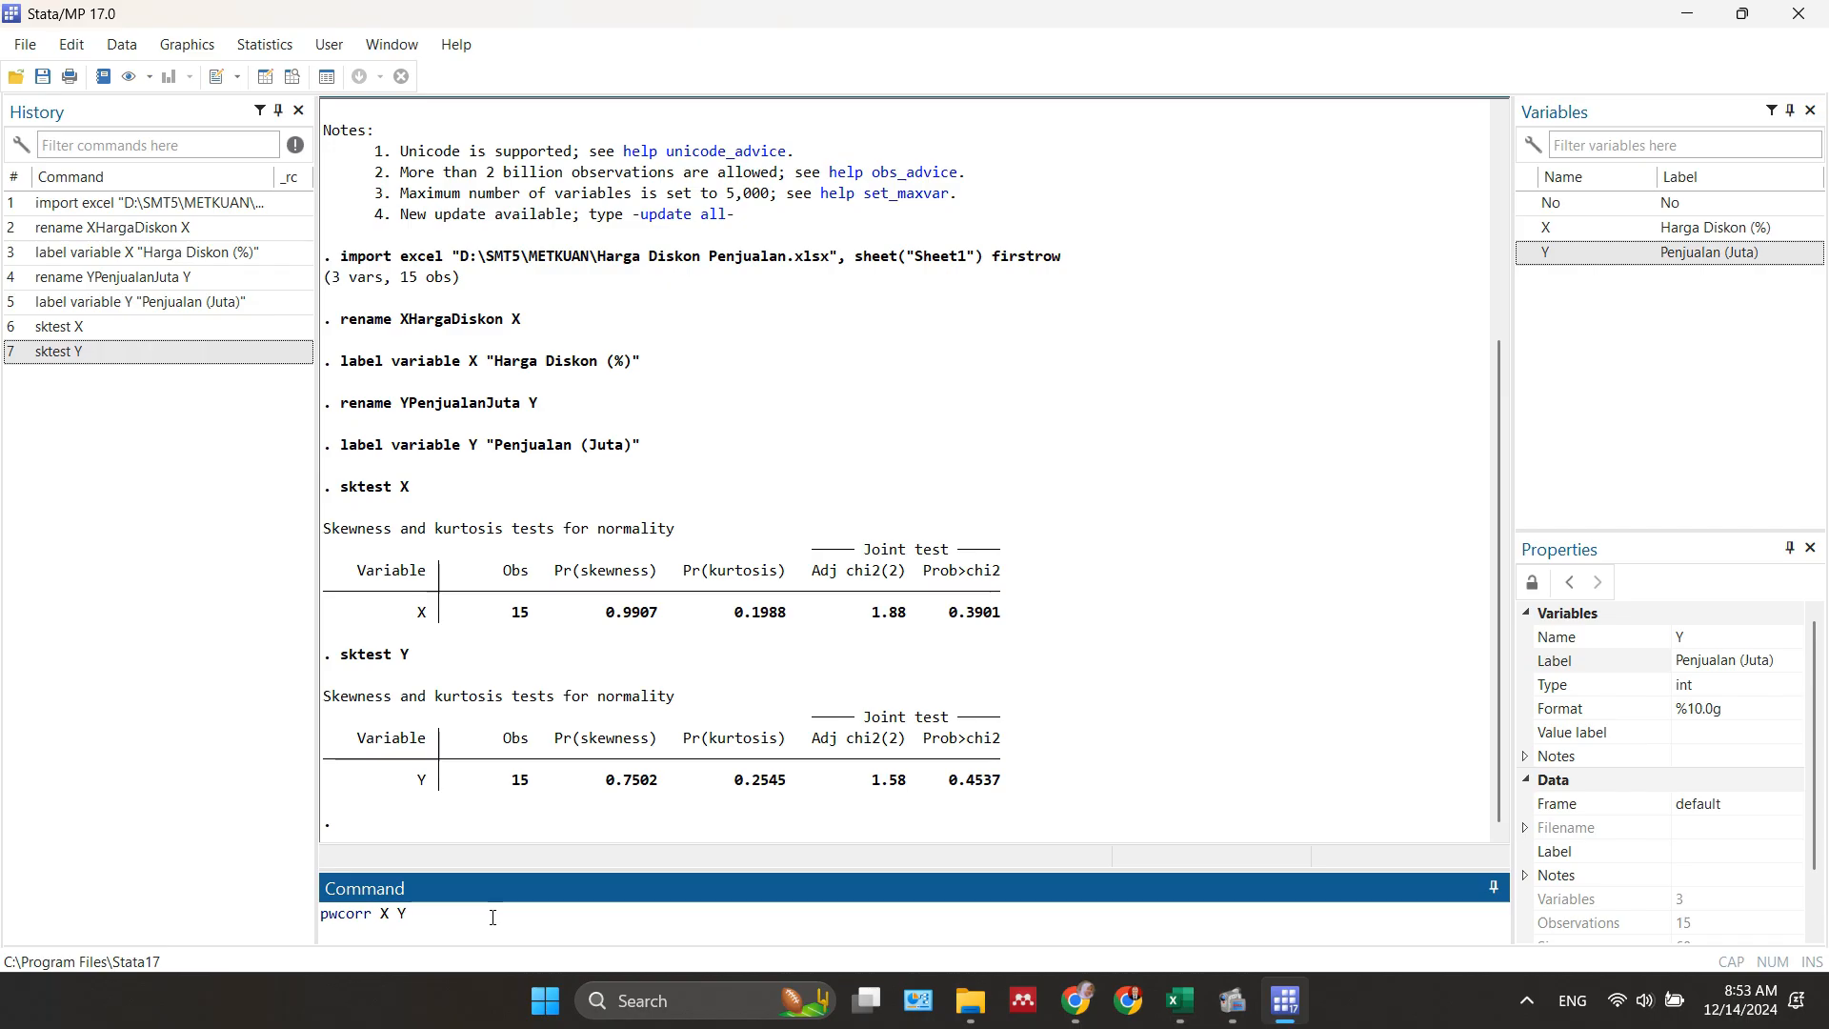
text(, sig)
key(Return)
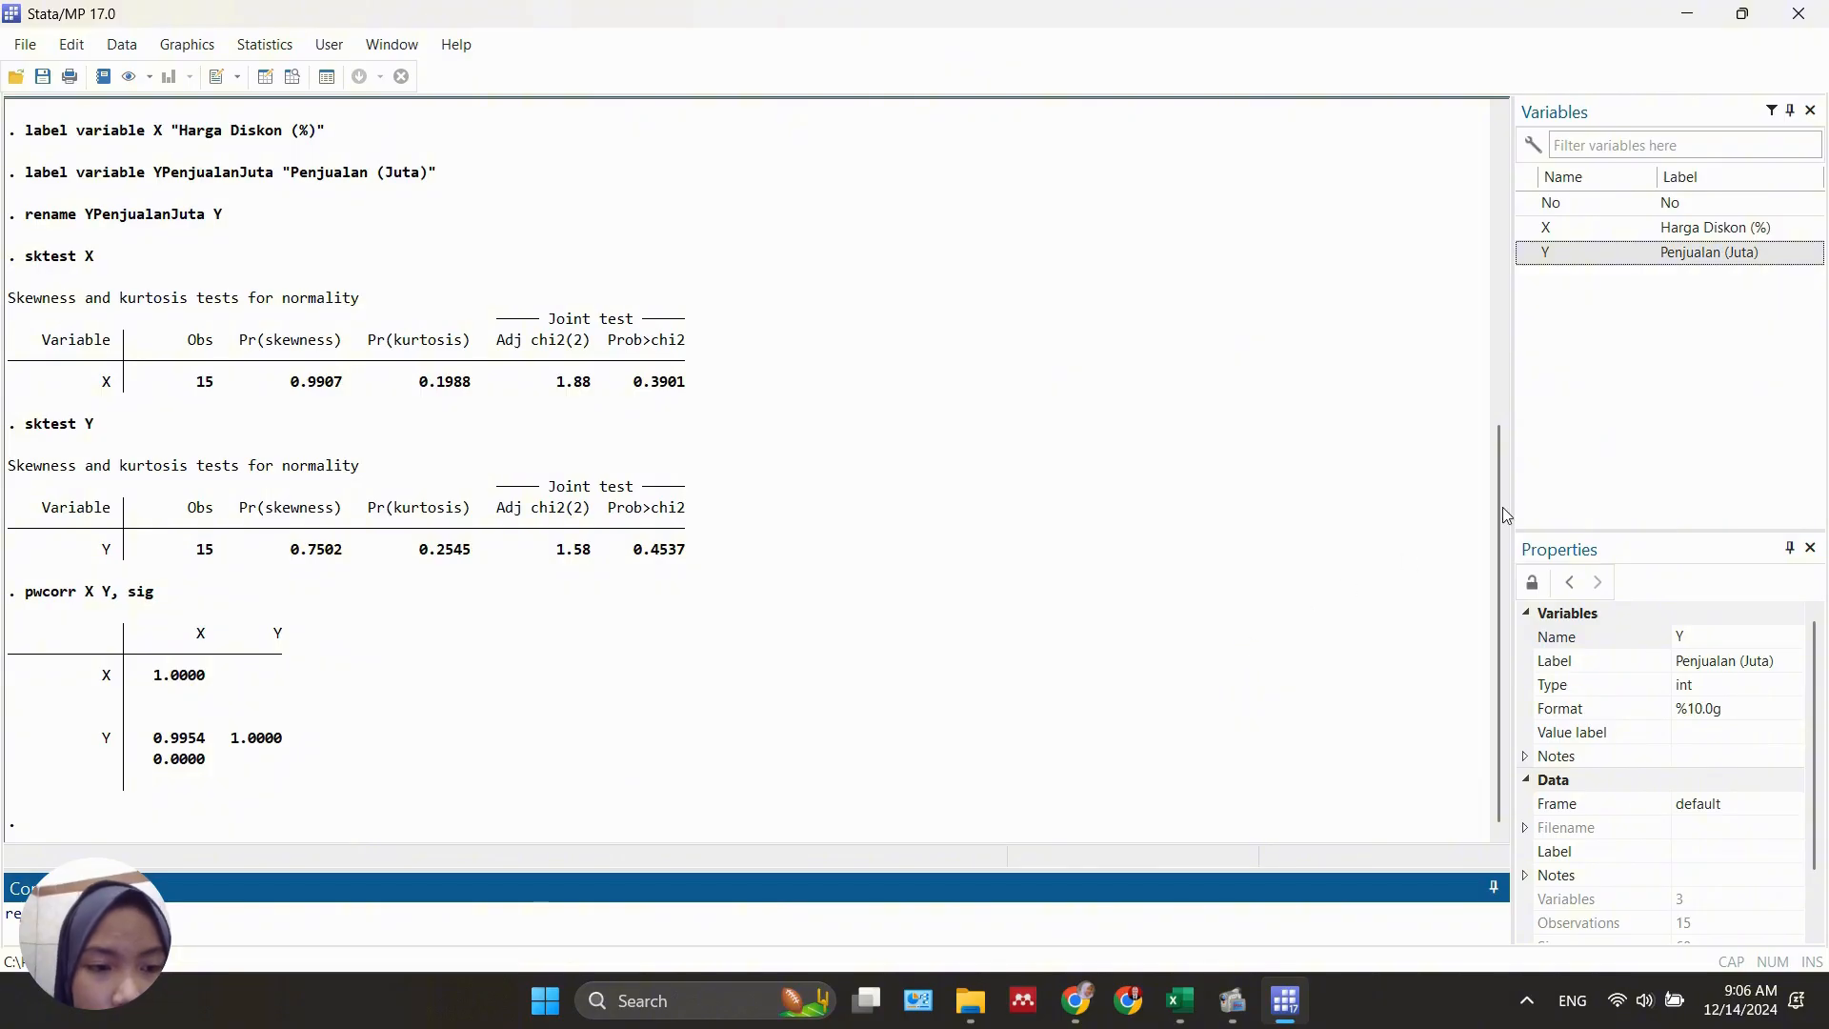
- Run a linear regression of Y on X with the command regress Y X
click(1526, 254)
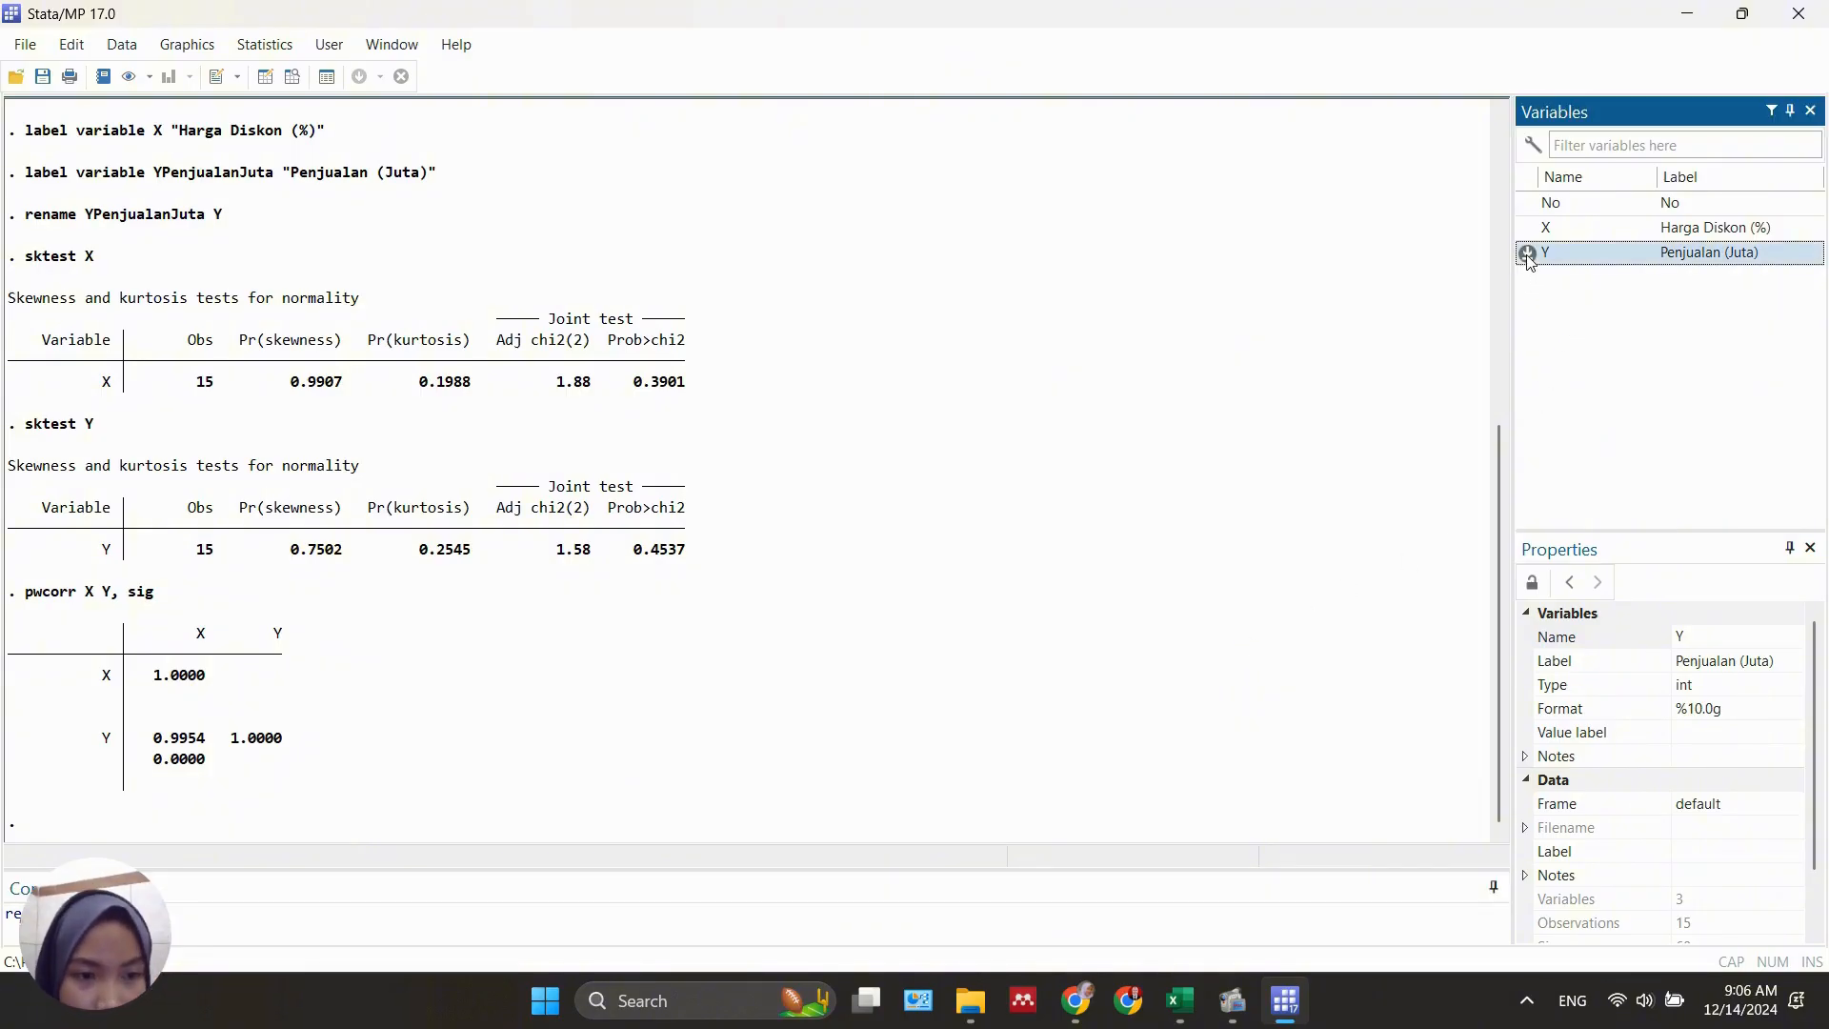
click(1529, 231)
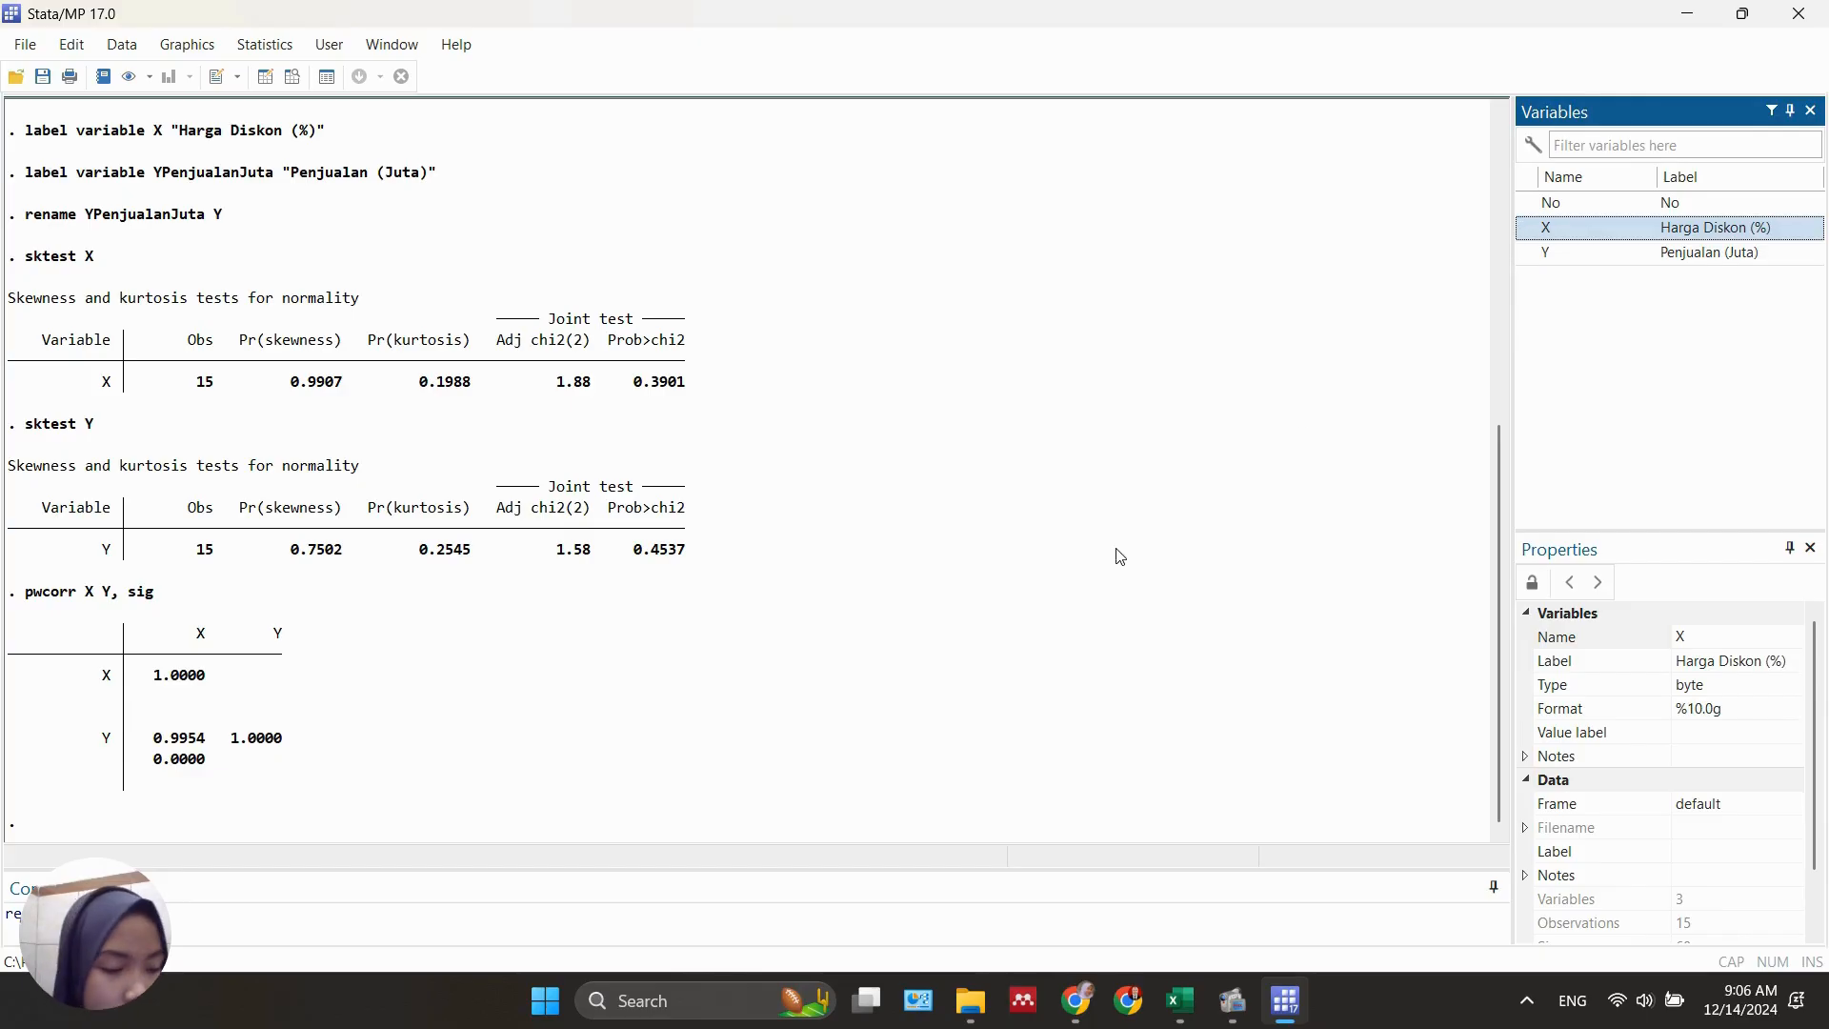
key(Return)
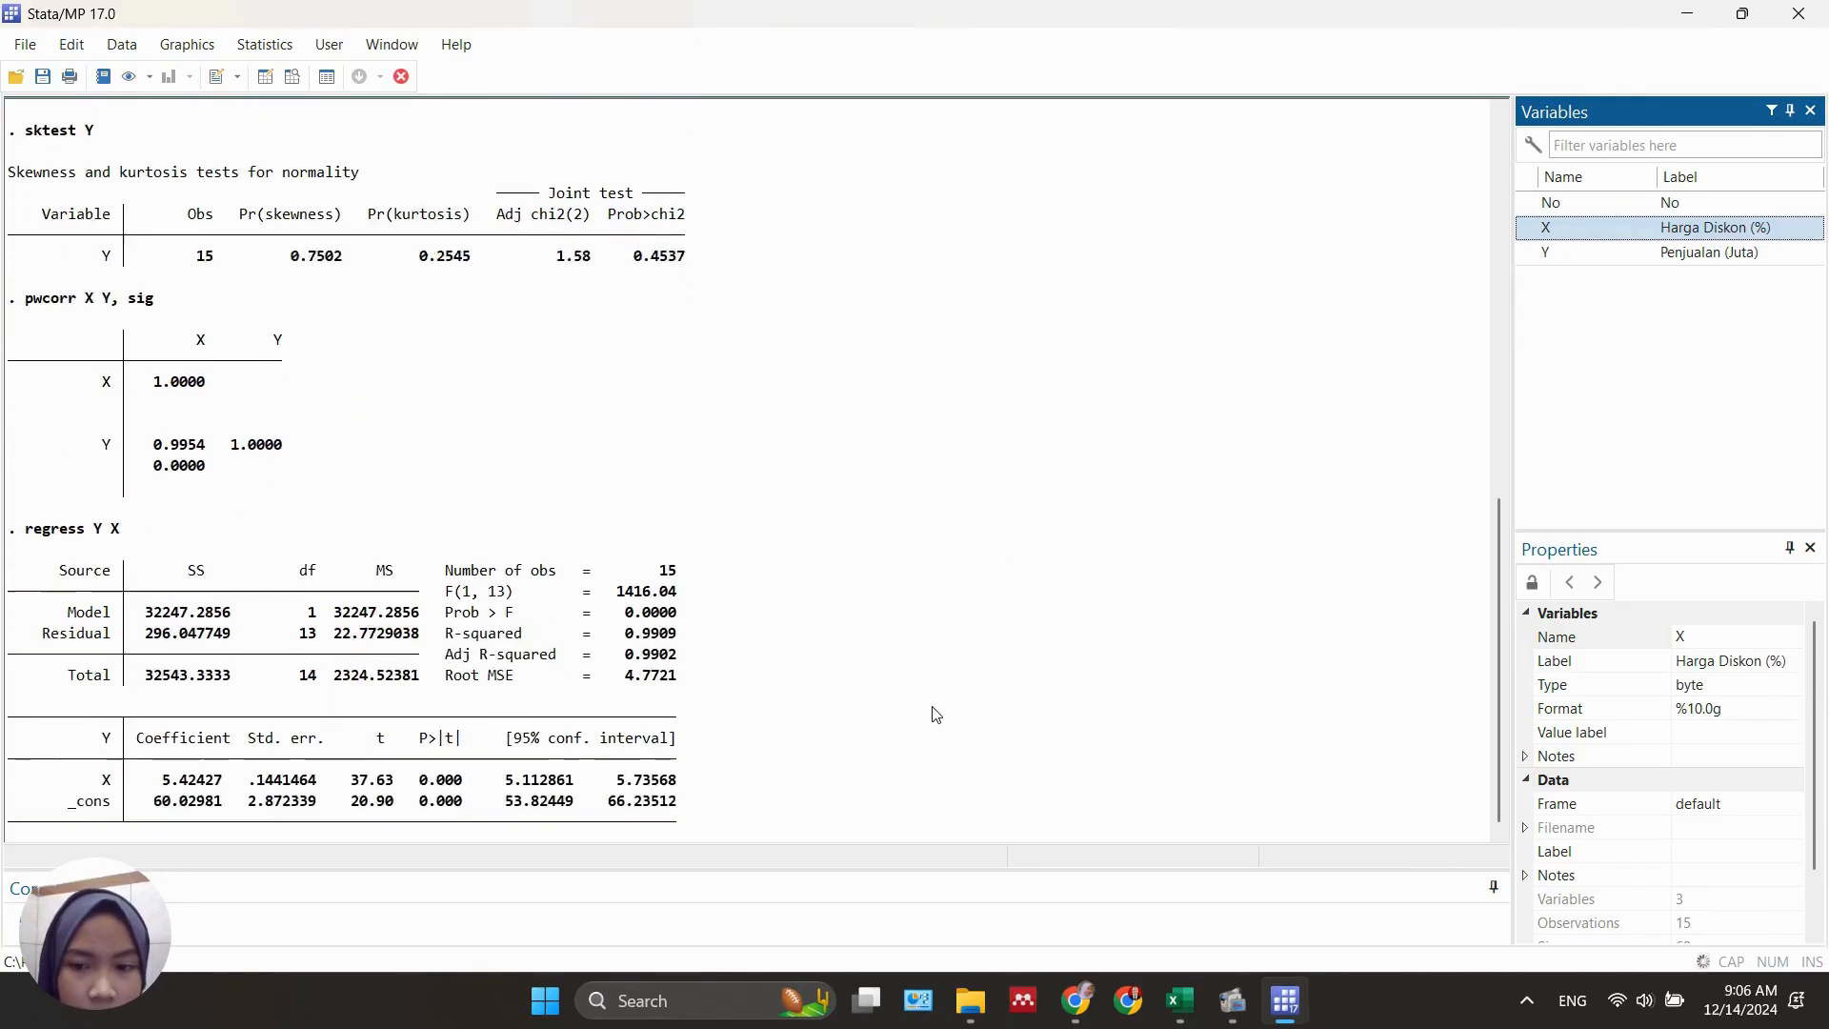